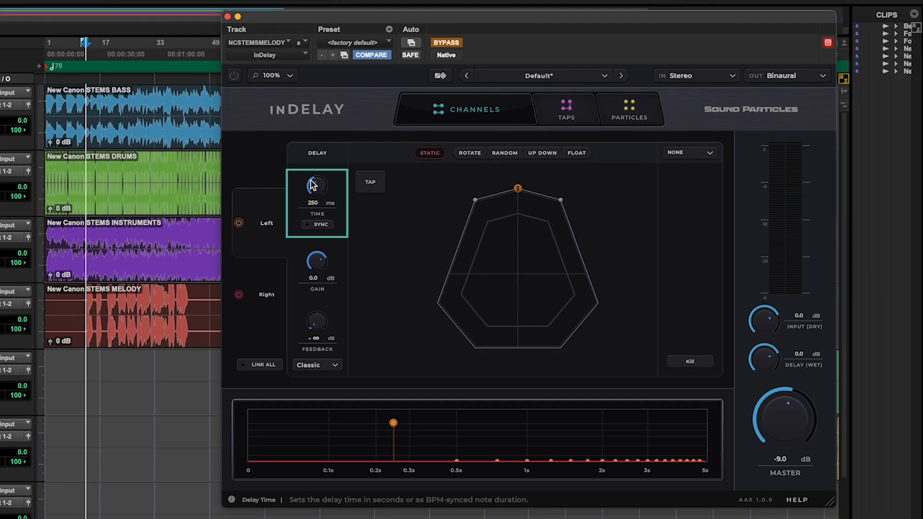
- Try out the Left channel's delay time and gain, and raise its feedback to -2.5 dB
left_click_drag(306, 201, 325, 181)
double_click(320, 183)
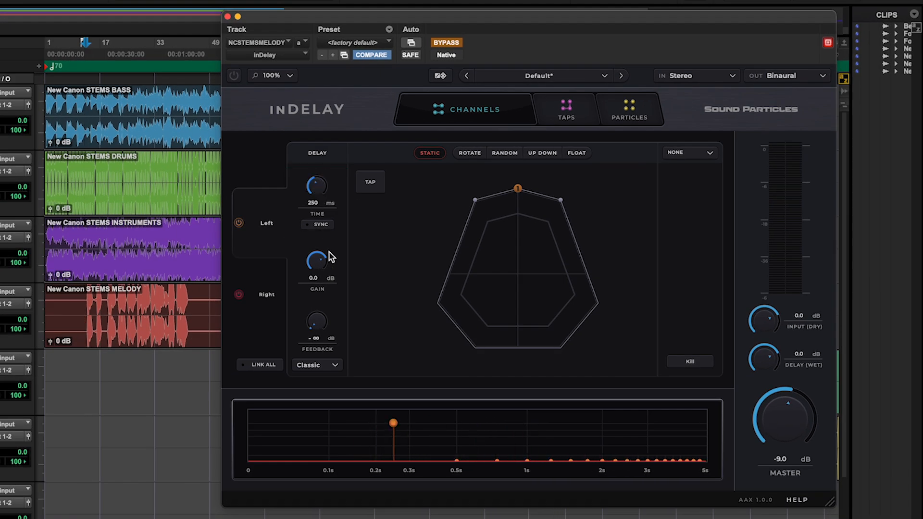
mouse_move(323, 262)
left_mouse_down()
mouse_move(302, 273)
mouse_move(323, 239)
left_mouse_up()
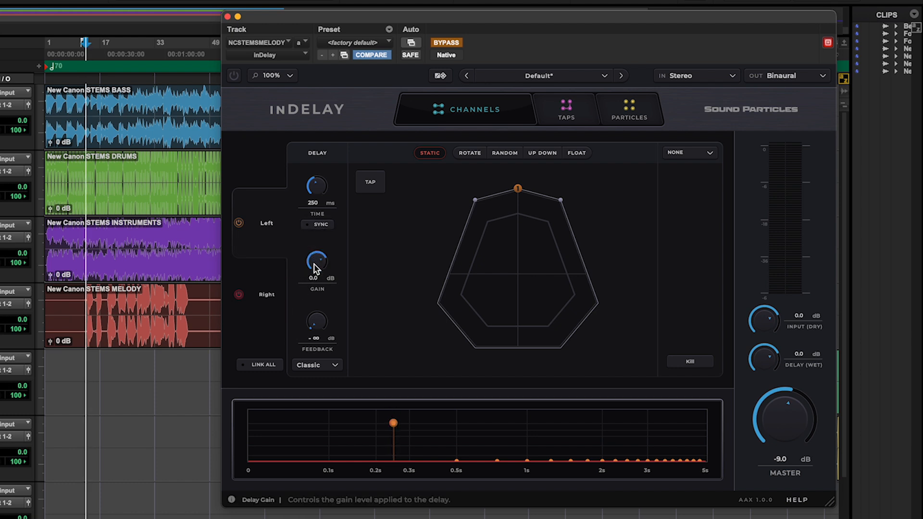
left_click_drag(316, 328, 355, 235)
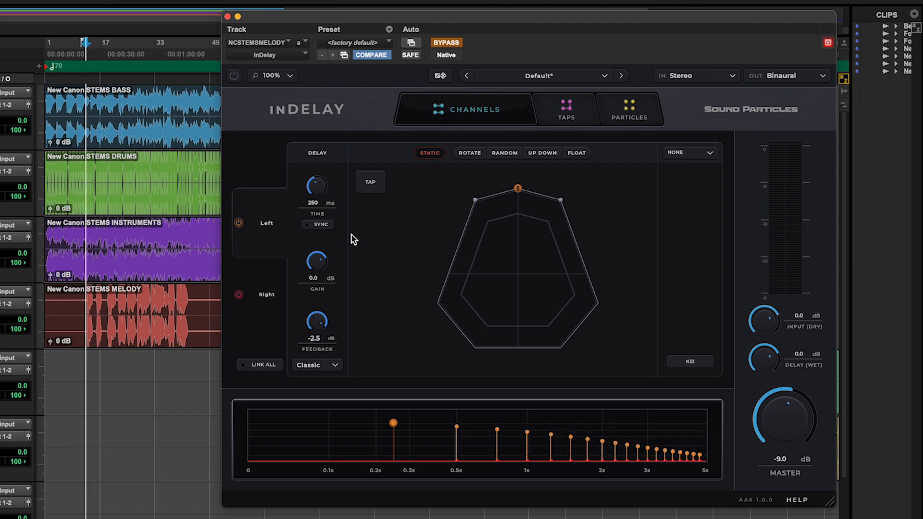
- Switch the Left delay's tempo sync on and back off, and turn on the bypassed delay plug-in to audition it
left_click(320, 226)
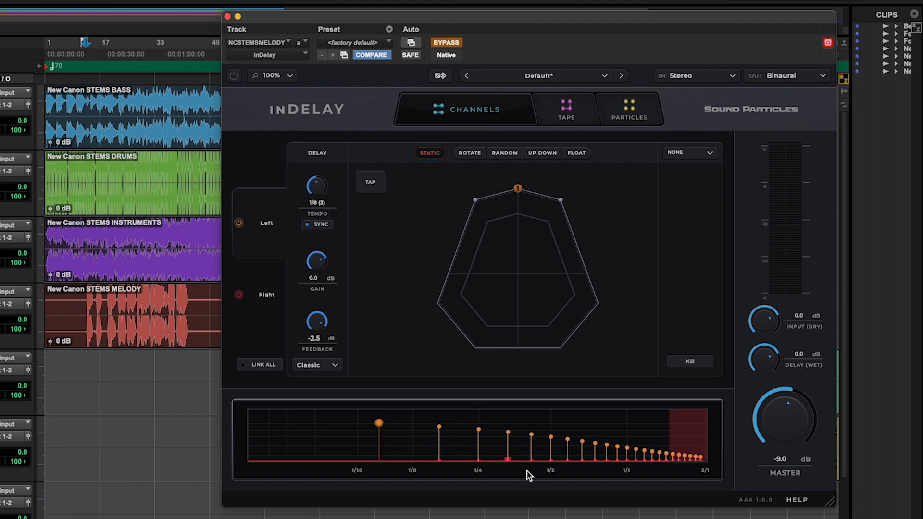
left_click(320, 225)
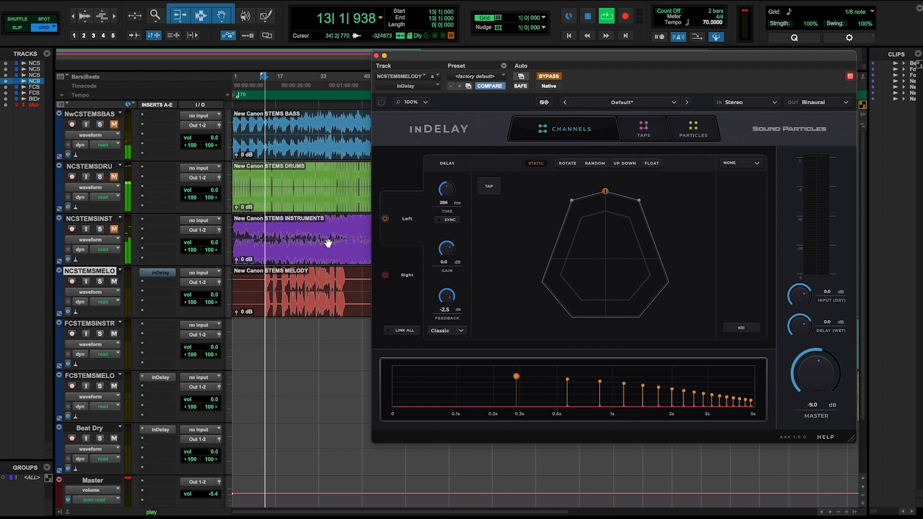
left_click(382, 105)
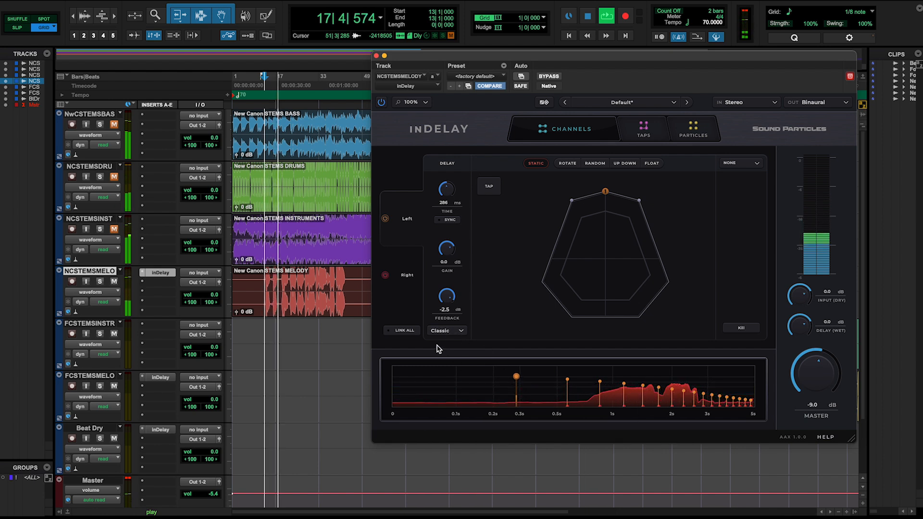
key("space")
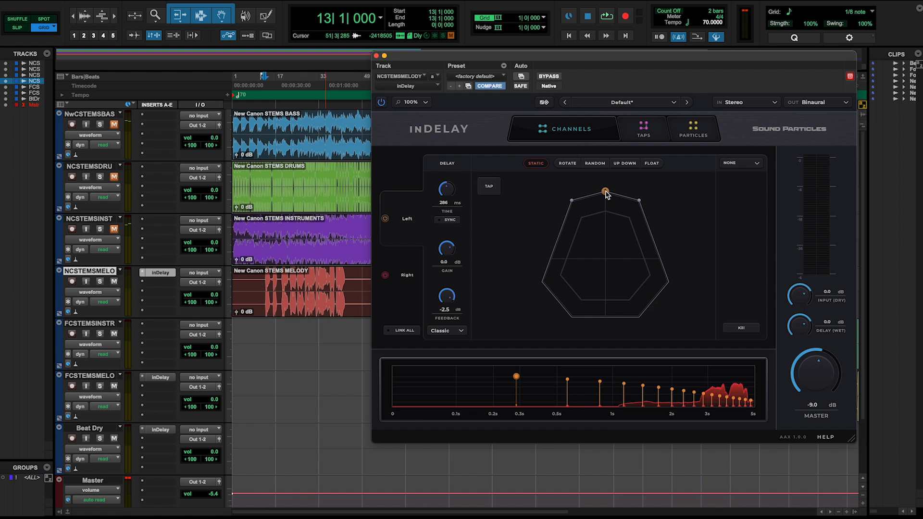
- Limit the Left delay's feedback to 4 repetitions, spread them clockwise from front left to rear right, and play the track
left_click(447, 331)
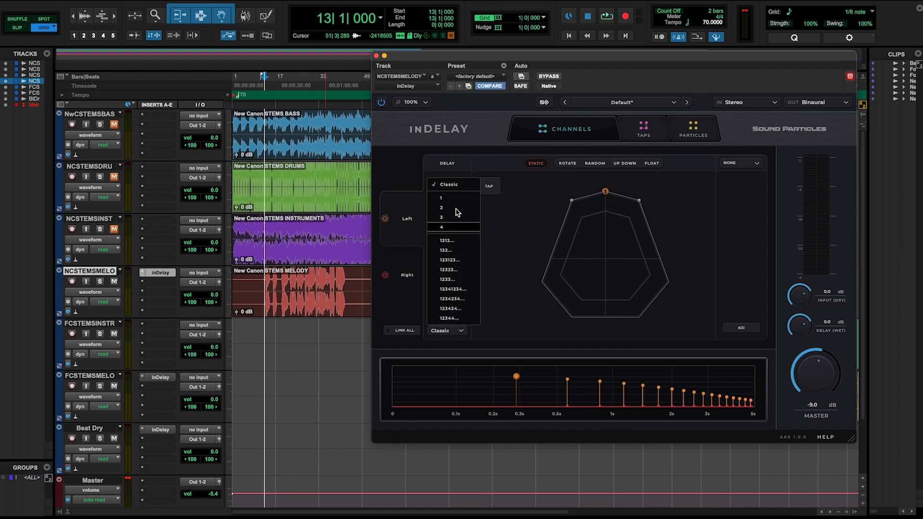
left_click(458, 228)
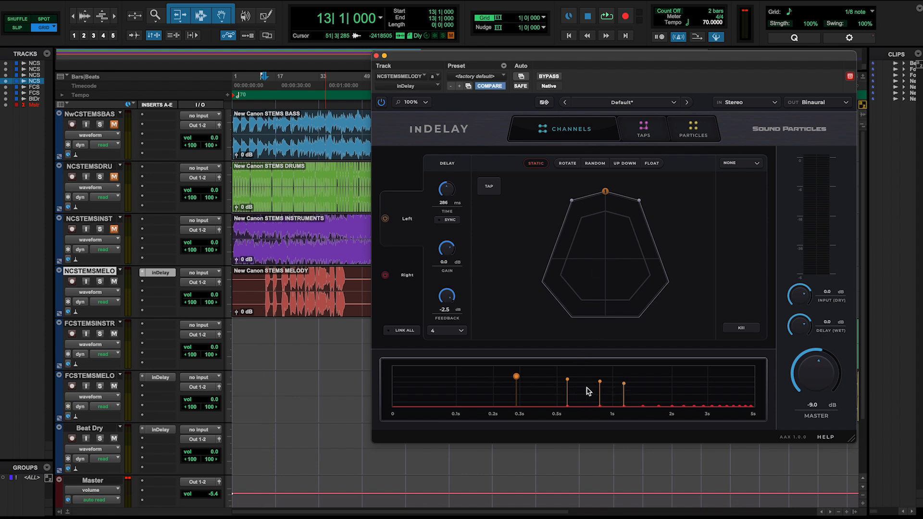
left_click_drag(599, 193, 646, 198)
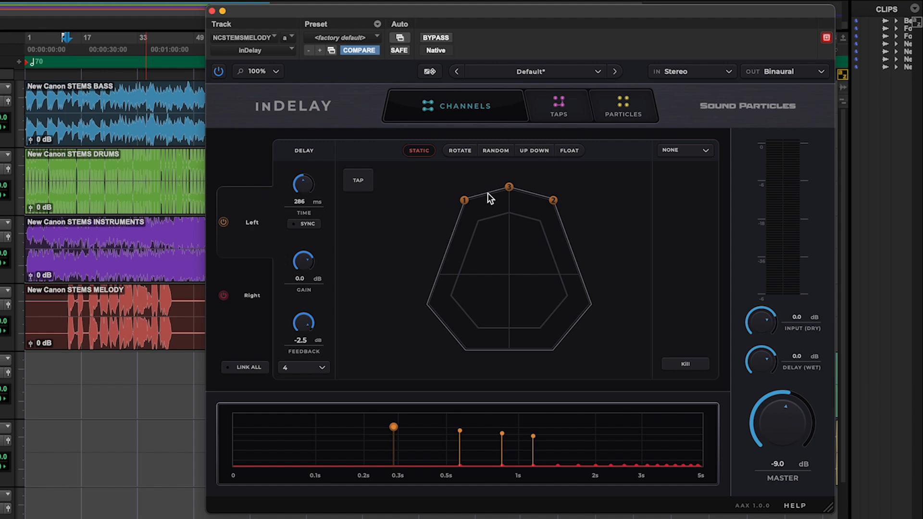
left_click_drag(508, 187, 558, 365)
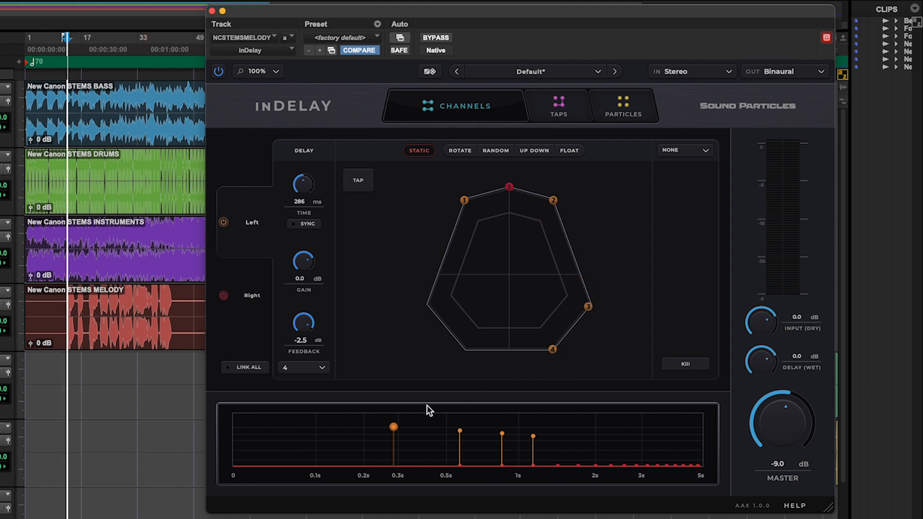
key("space")
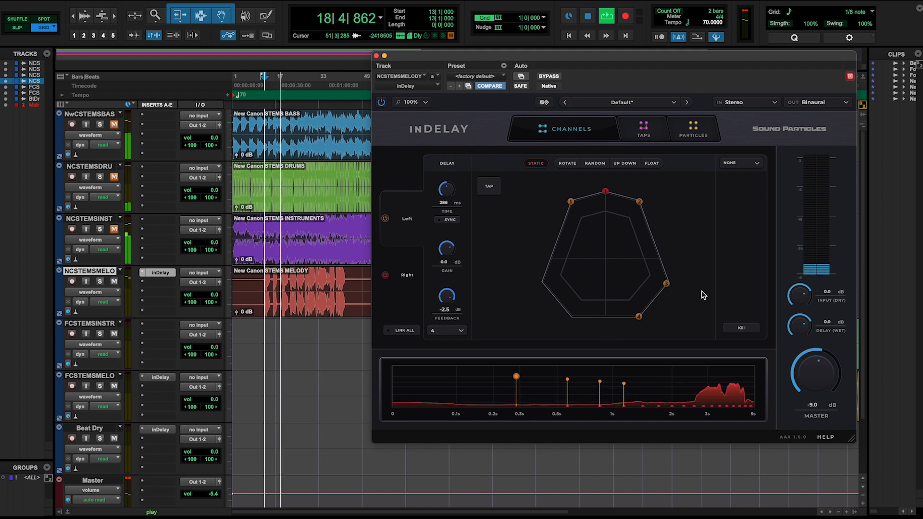
key("space")
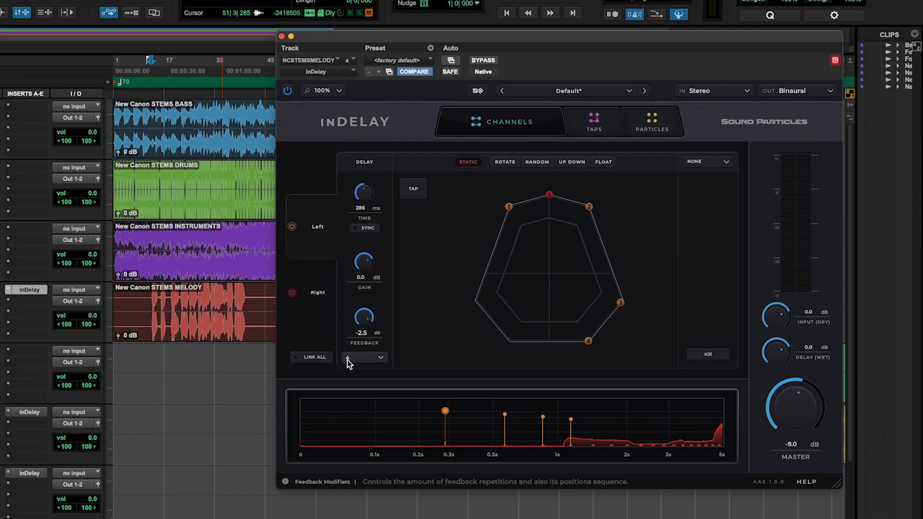
- Examine the available feedback modifier sequences, the Right and Left channels' delay settings and the channel linking option
left_click(438, 331)
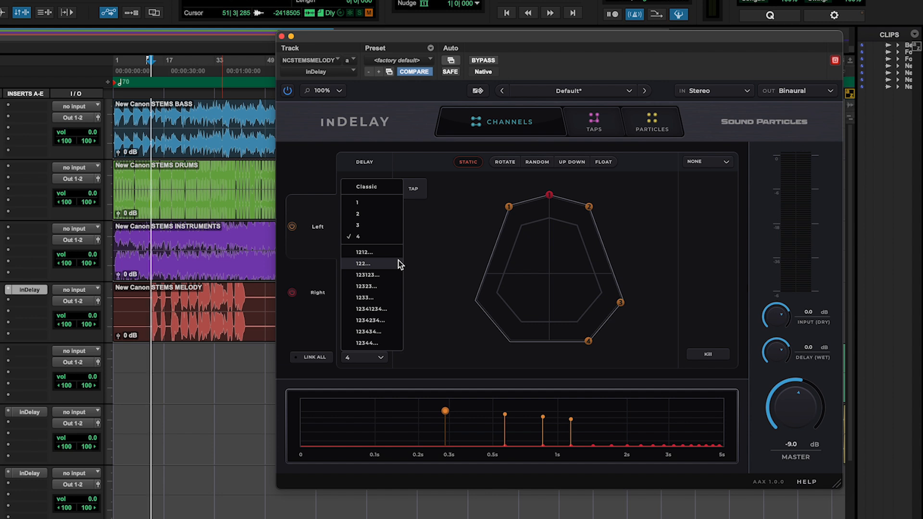
left_click(428, 278)
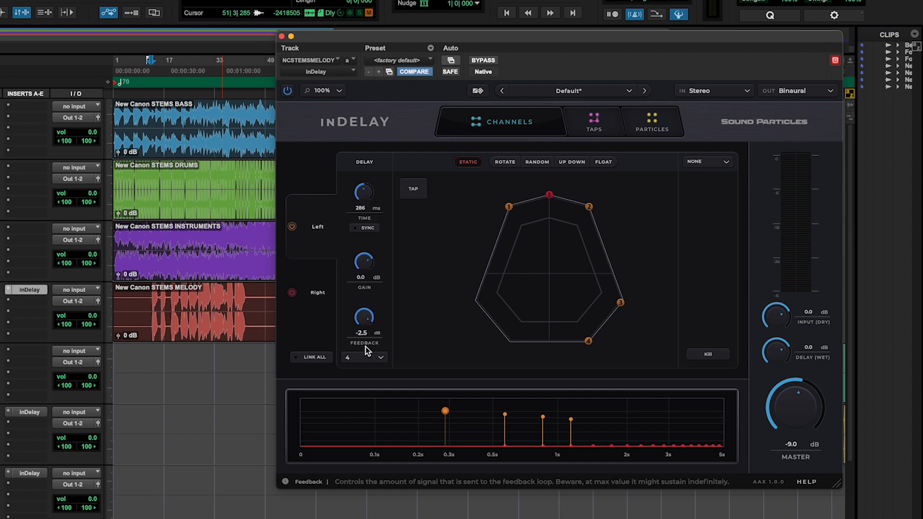
left_click(310, 291)
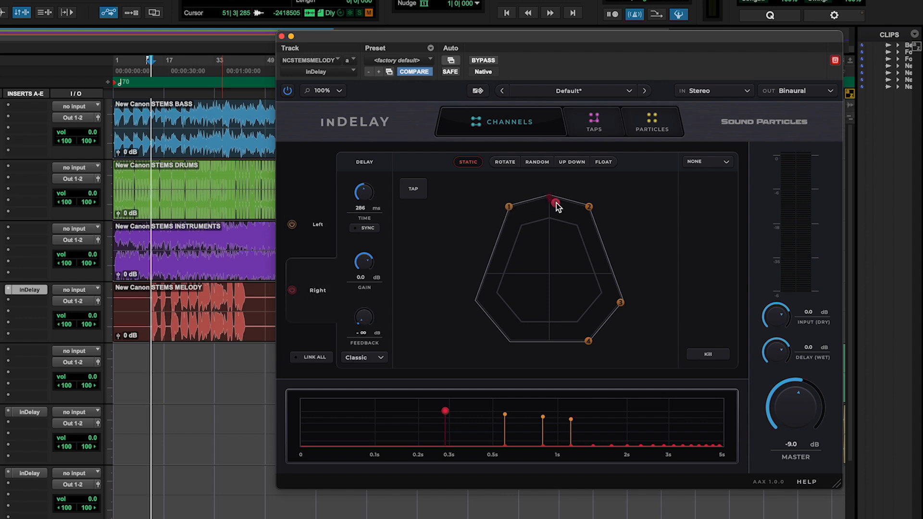
left_click(310, 227)
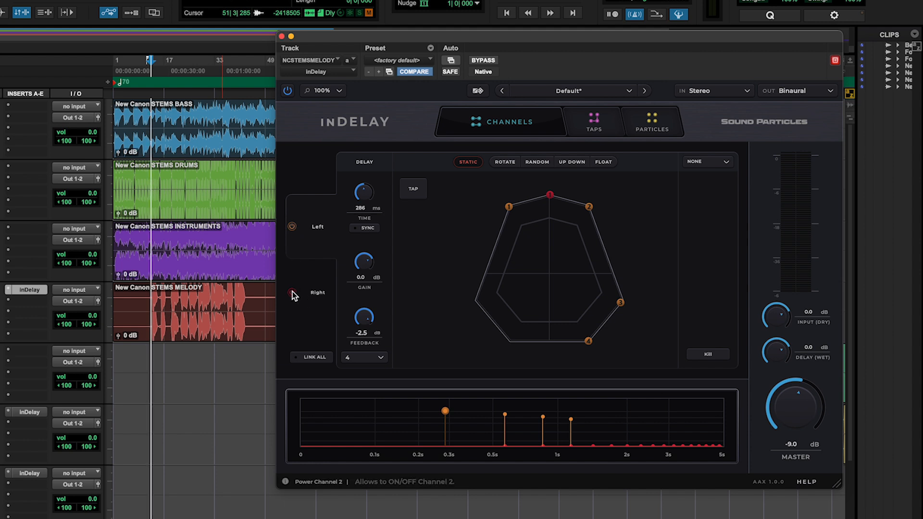
left_click(316, 358)
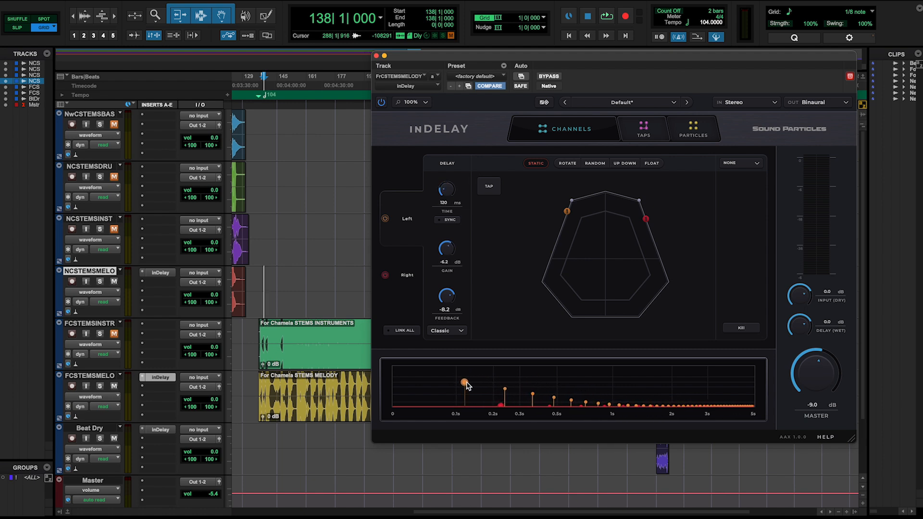
- Move the Right channel's delay point in the graph to 197 ms and -16.1 dB gain, and start playback
left_click_drag(520, 388, 512, 387)
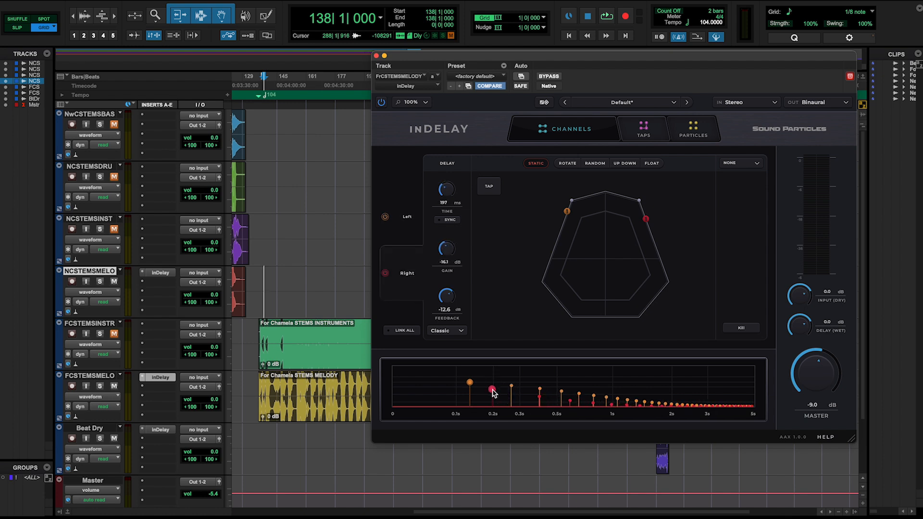
key("space")
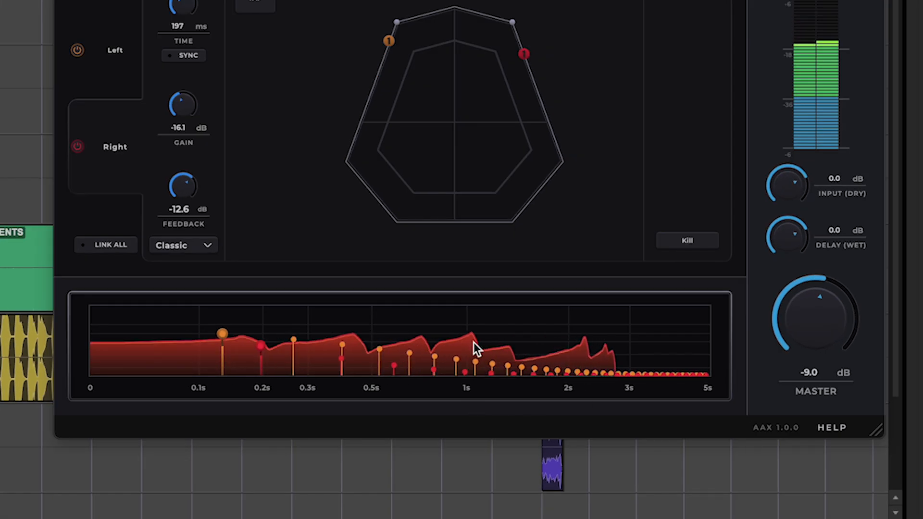
- Switch the delay graph to a linear time scale and back to the logarithmic time scale
right_click(483, 333)
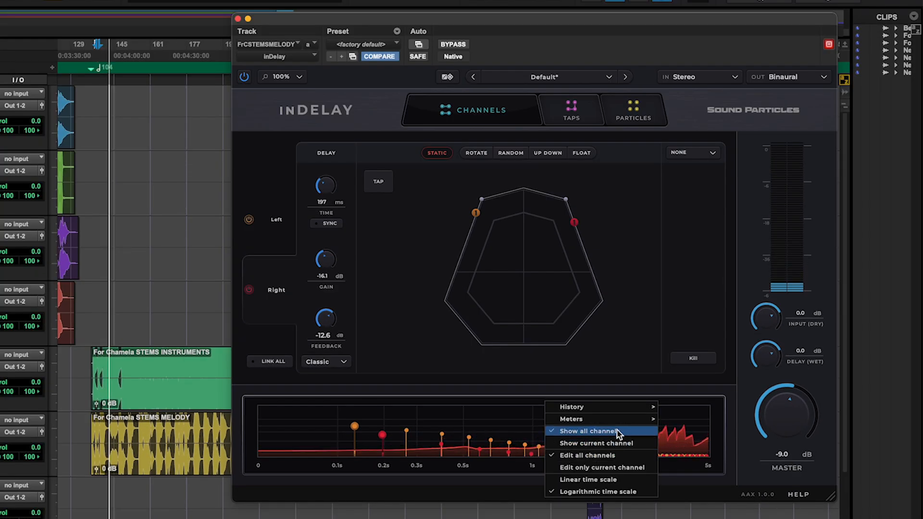
mouse_move(645, 410)
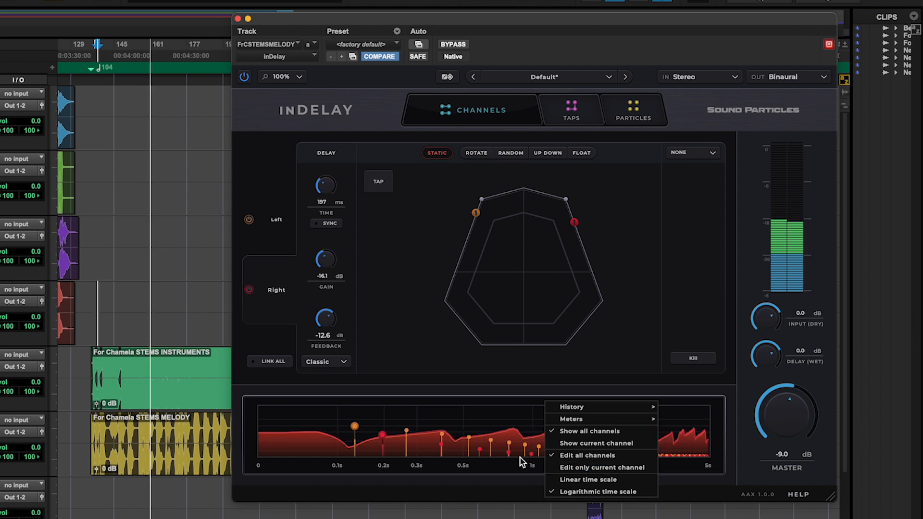
left_click(623, 481)
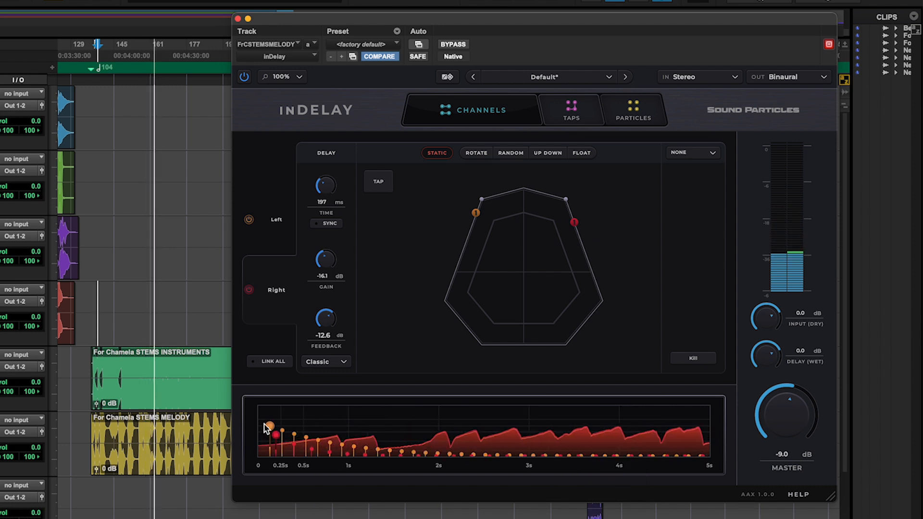
right_click(505, 432)
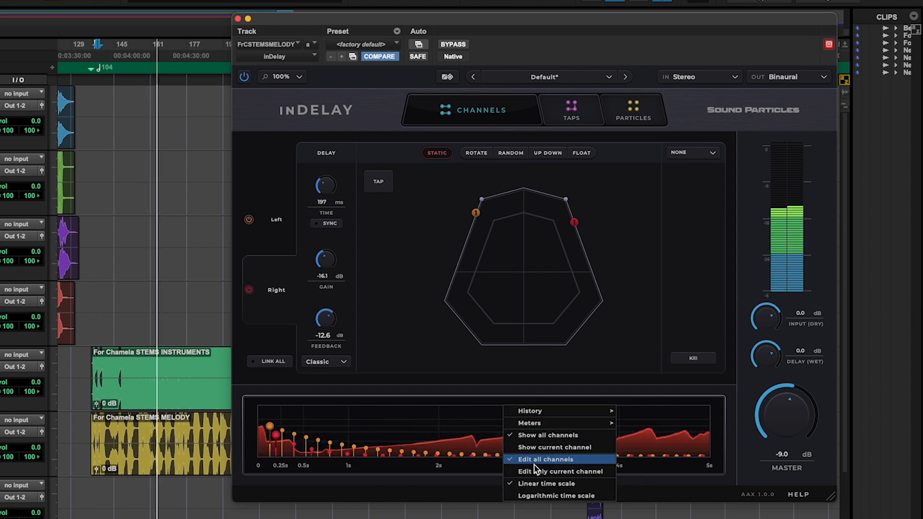
left_click(552, 491)
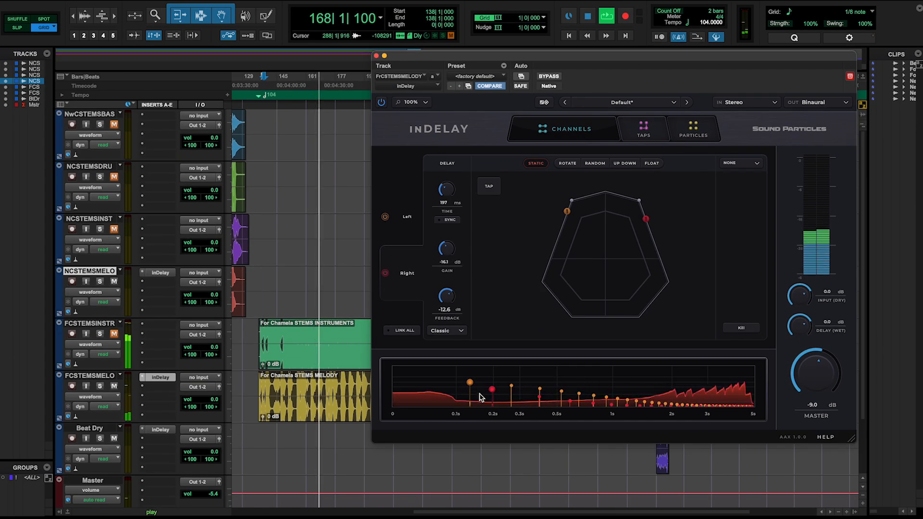
- Adjust the Right delay to 190 ms and -15.3 dB gain, and place both channels' sources at the front corners
left_click_drag(491, 393, 490, 389)
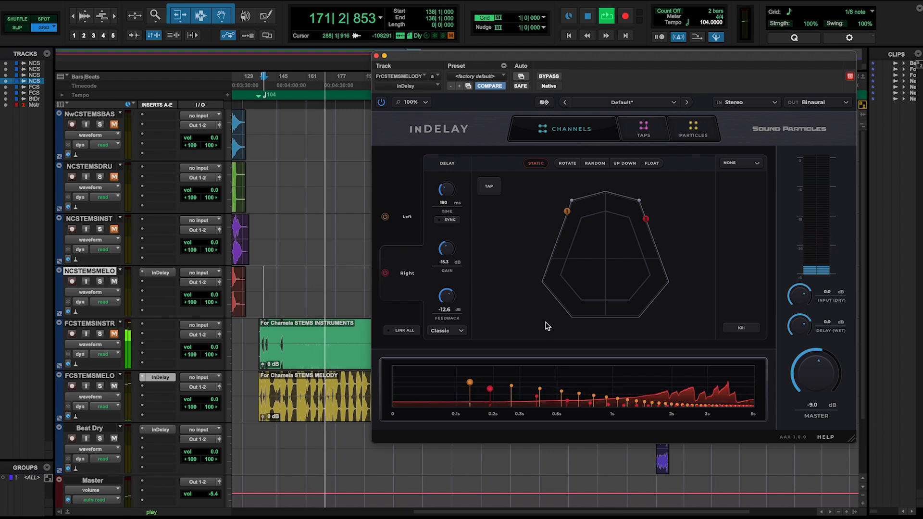
left_click(567, 214)
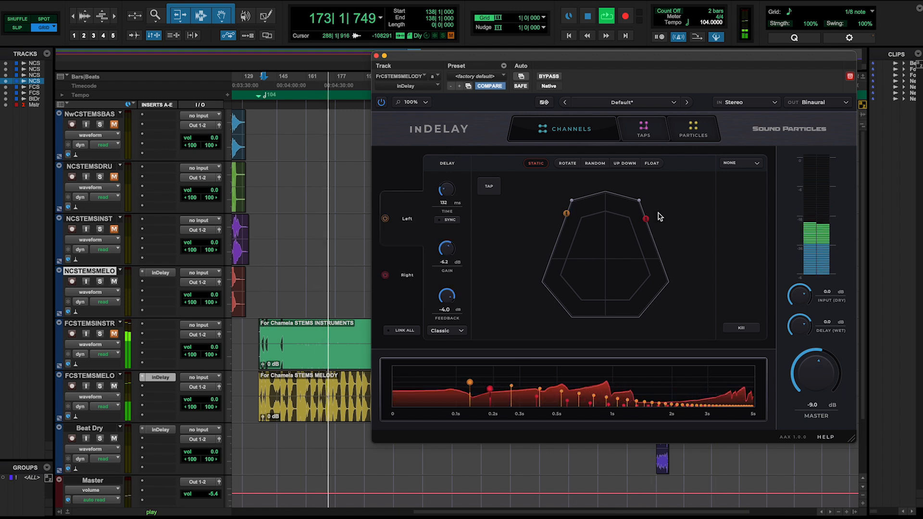
left_click_drag(646, 219, 640, 202)
left_click_drag(568, 215, 571, 202)
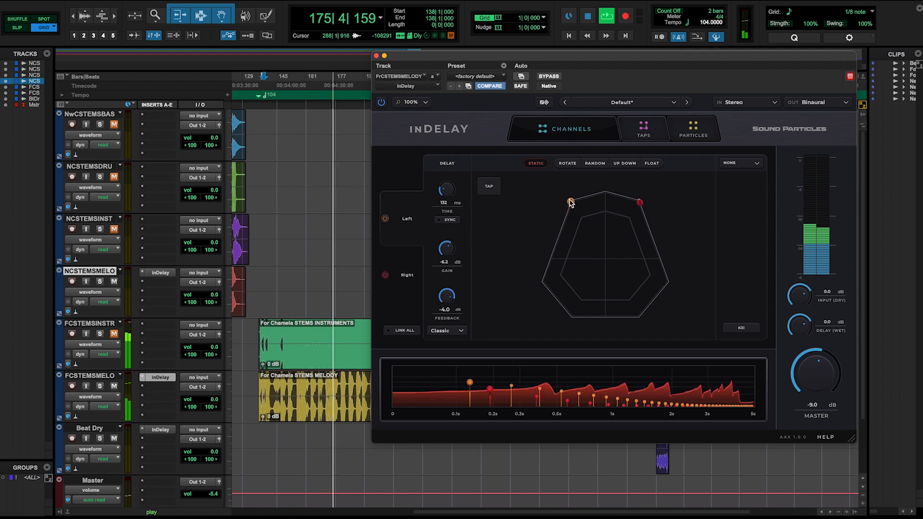
- Try the Rotate movement on the Right channel's source with a faster counterclockwise speed
left_click(640, 207)
left_click(568, 163)
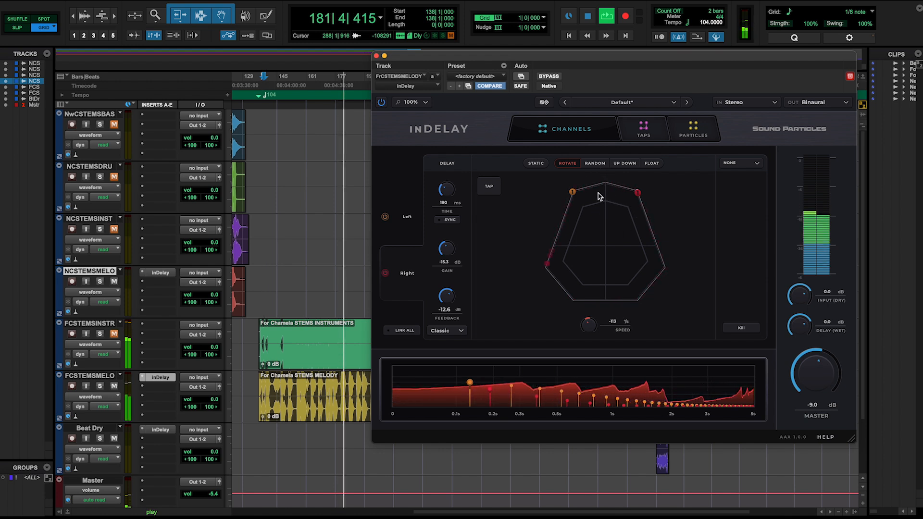
left_click_drag(590, 331, 601, 314)
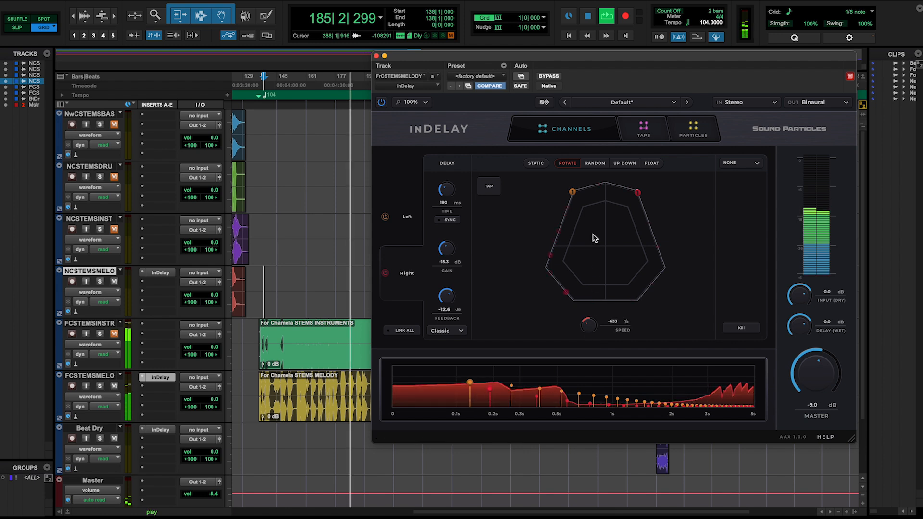
- Try the Random and Up Down movements on the Right channel's source
left_click(593, 164)
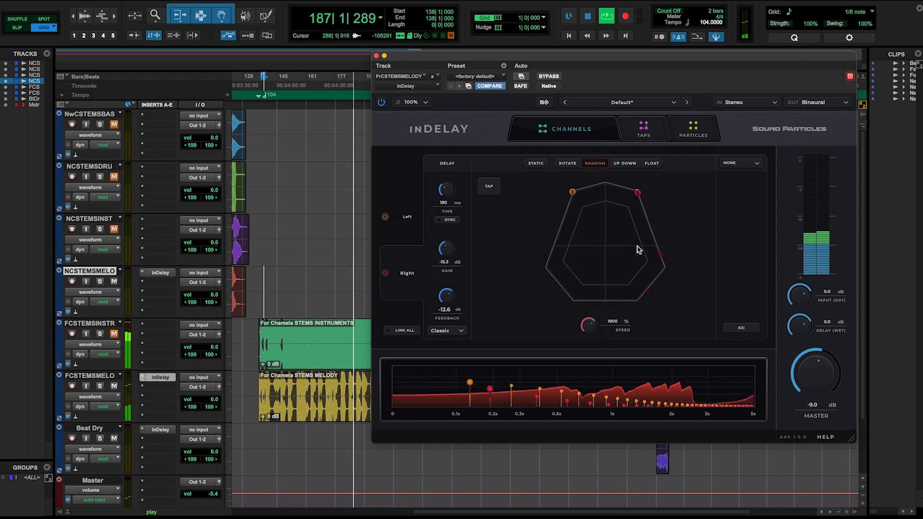
left_click(626, 163)
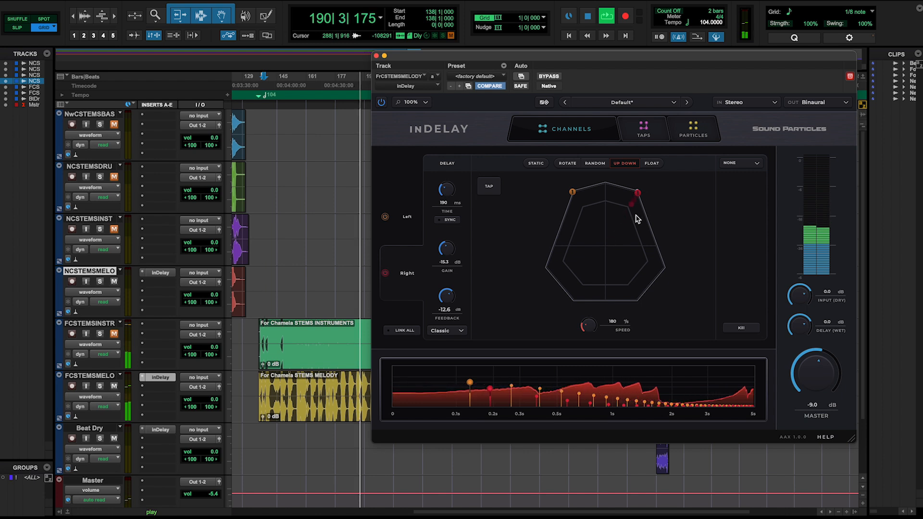
- Nudge the Right channel's source slightly forward and give it the Float movement, and select the Left channel's source
mouse_move(639, 193)
left_mouse_down()
mouse_move(665, 247)
mouse_move(589, 227)
mouse_move(577, 236)
mouse_move(645, 202)
mouse_move(645, 181)
left_mouse_up()
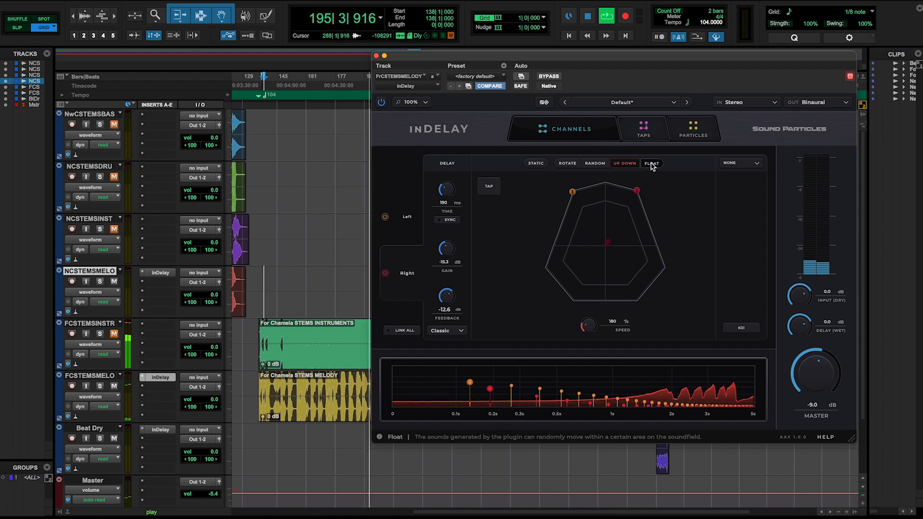
left_click(652, 164)
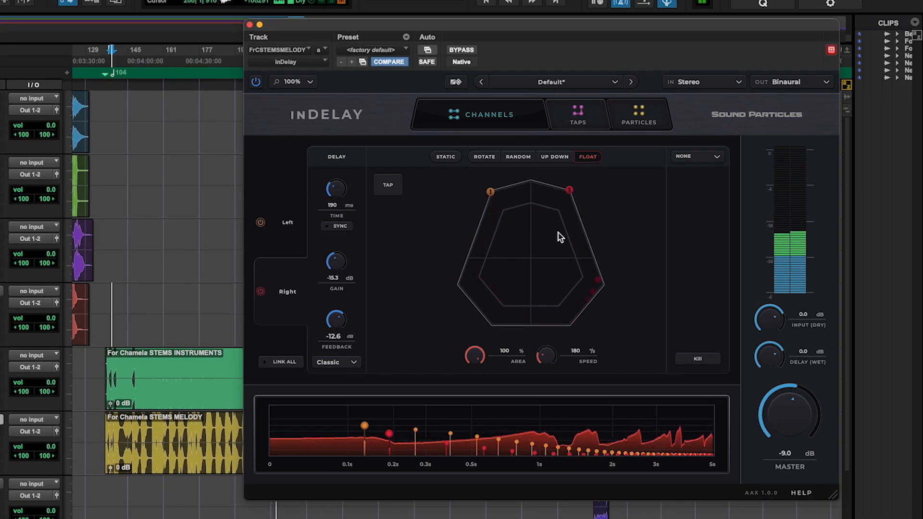
left_click(490, 192)
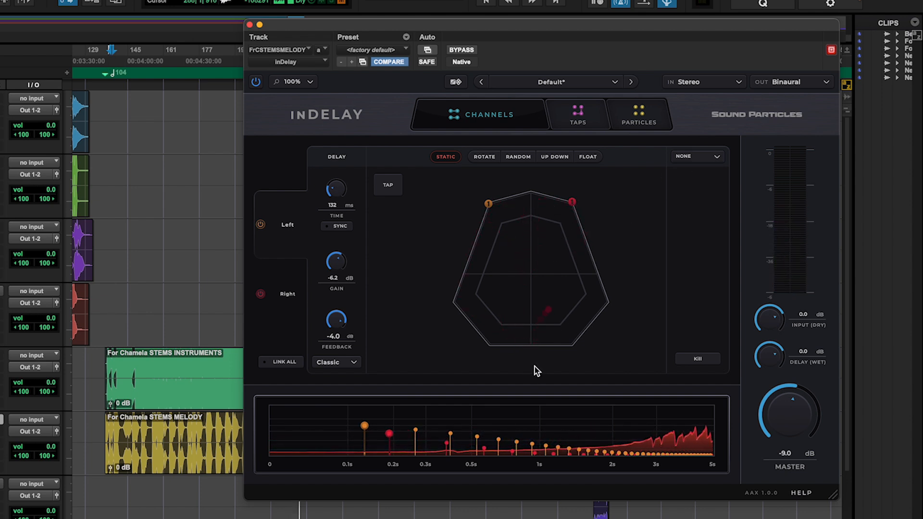
- Try the 3 Band and Parametric audio effects on the Left channel, playing and stopping the track
left_click(709, 156)
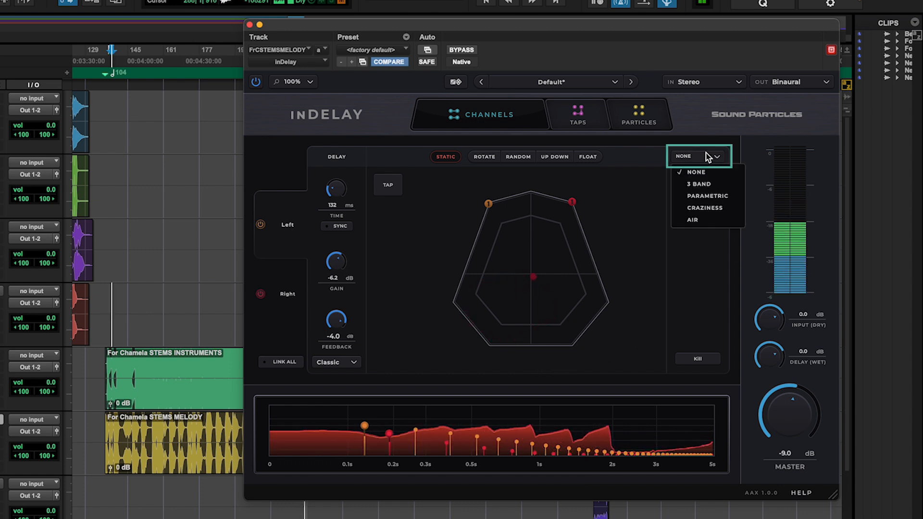
left_click(711, 184)
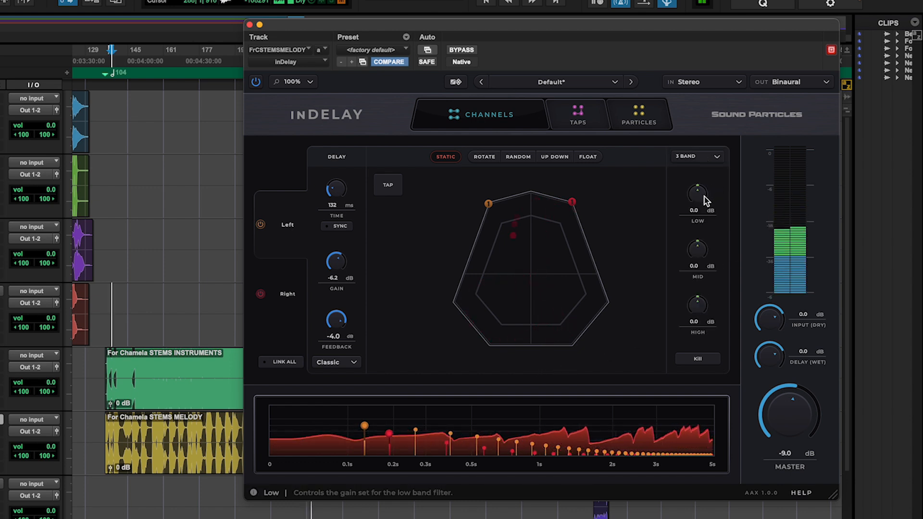
key("space")
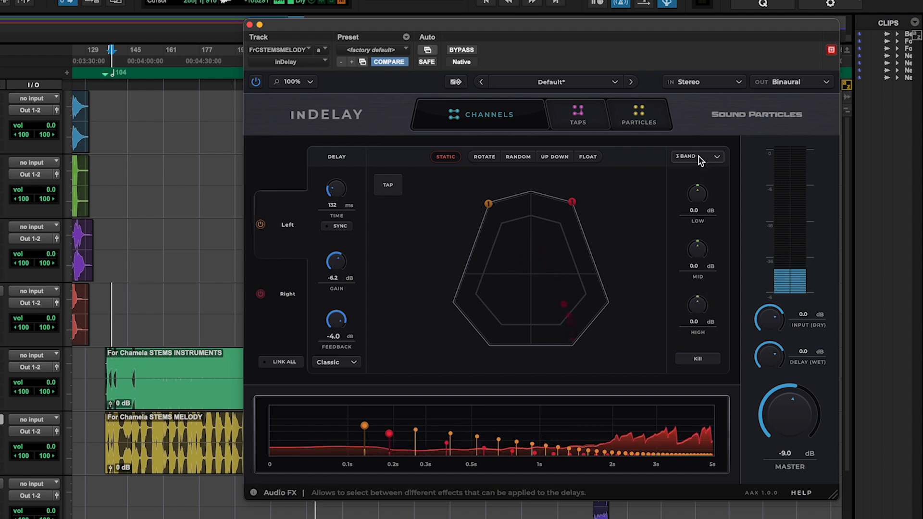
left_click(697, 156)
left_click(700, 196)
key("space")
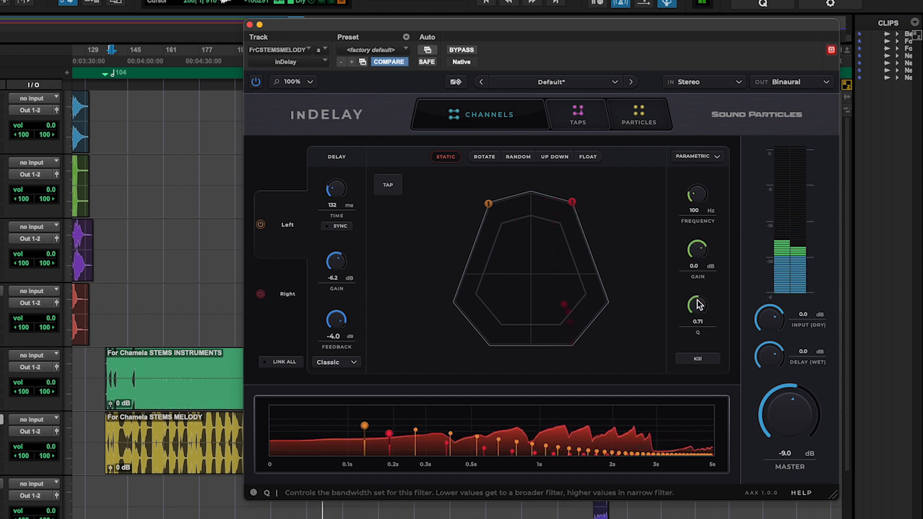
- Try the Craziness audio effect on the Left channel and adjust its amount
left_click(704, 158)
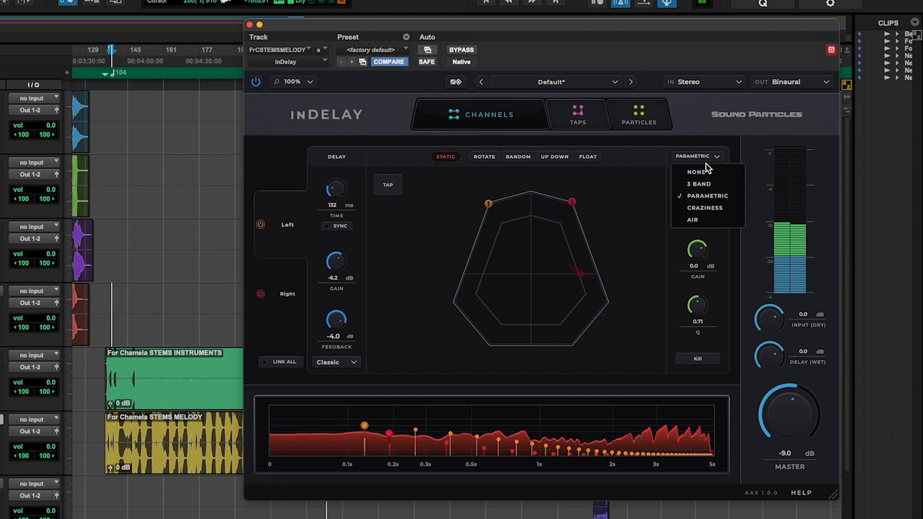
left_click(712, 208)
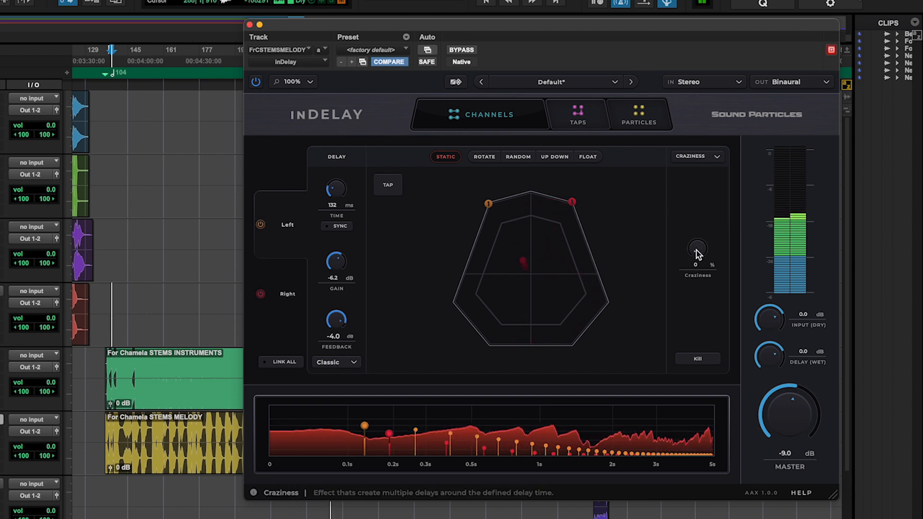
mouse_move(698, 251)
left_mouse_down()
mouse_move(732, 164)
mouse_move(707, 241)
left_mouse_up()
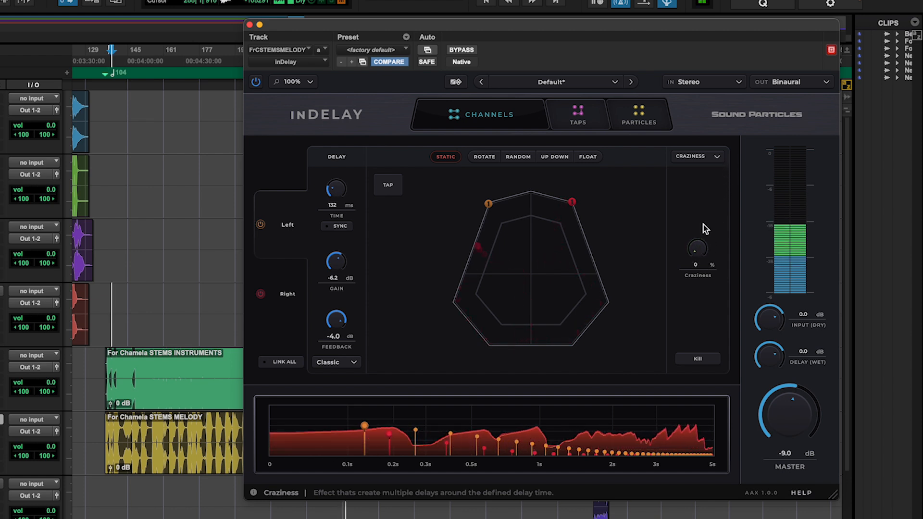
- Apply the Air effect to the Left channel with an amount of 82%
left_click(702, 157)
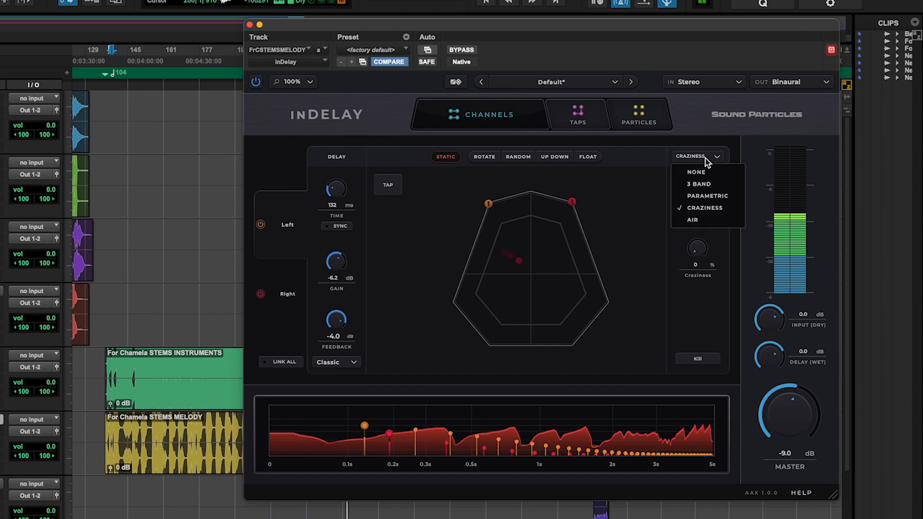
left_click(700, 222)
left_click_drag(699, 250, 697, 255)
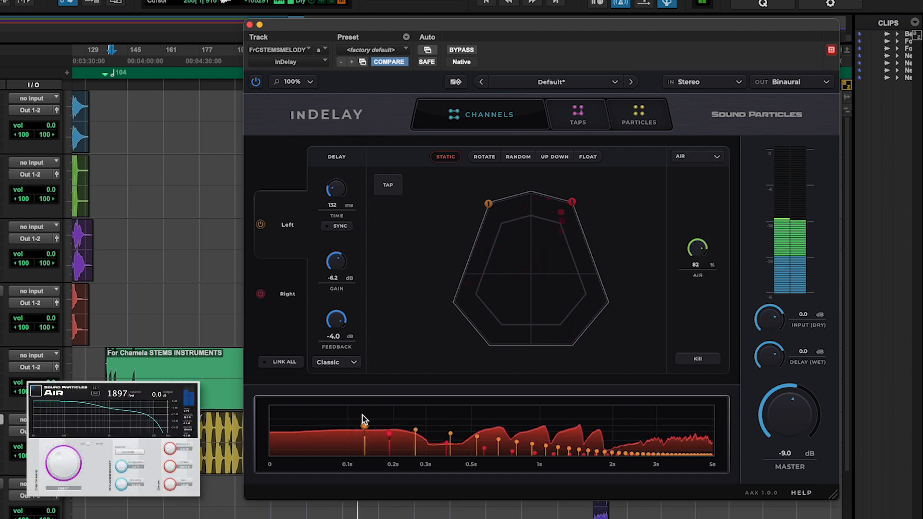
- Set the Right delay to 28 ms with -11.5 dB gain and the Left delay to 378 ms with -5.5 dB gain
left_click_drag(389, 434, 298, 432)
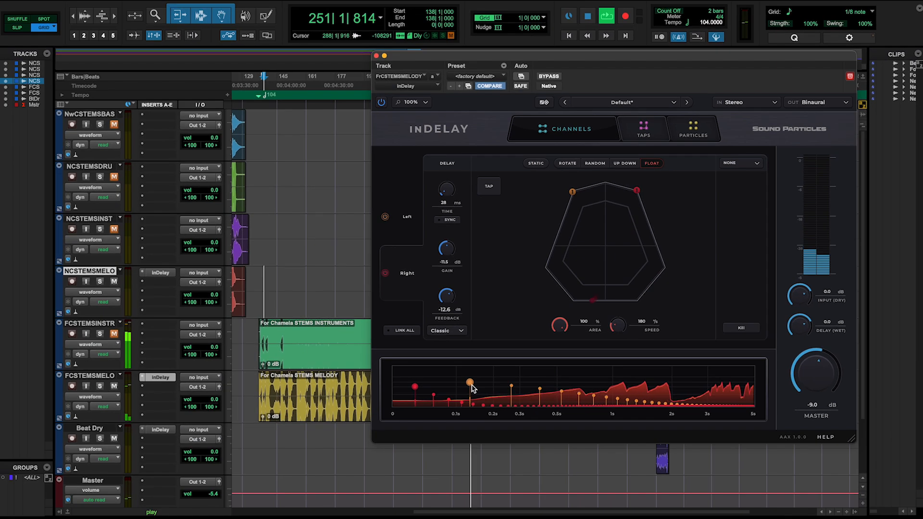
left_click_drag(471, 387, 535, 381)
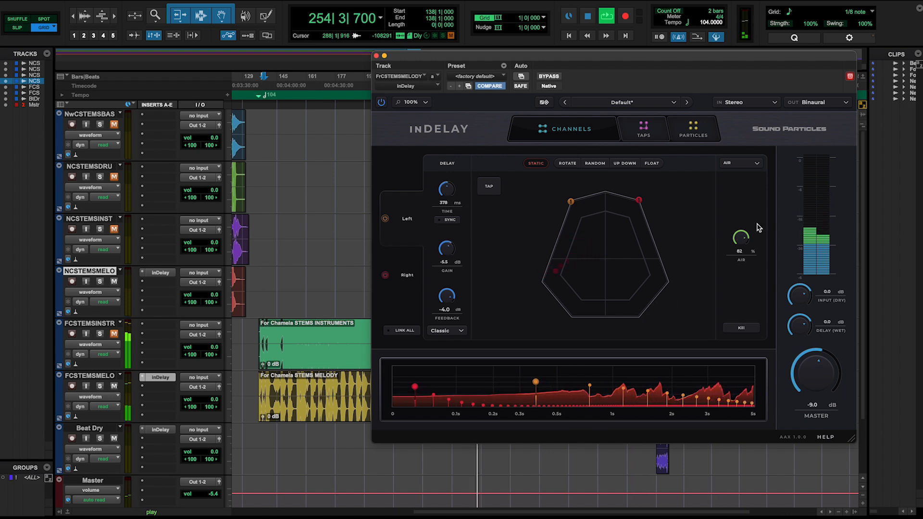
- Raise the Left channel's Air amount to 100% and turn its feedback down to -∞ dB
left_click_drag(745, 237, 754, 205)
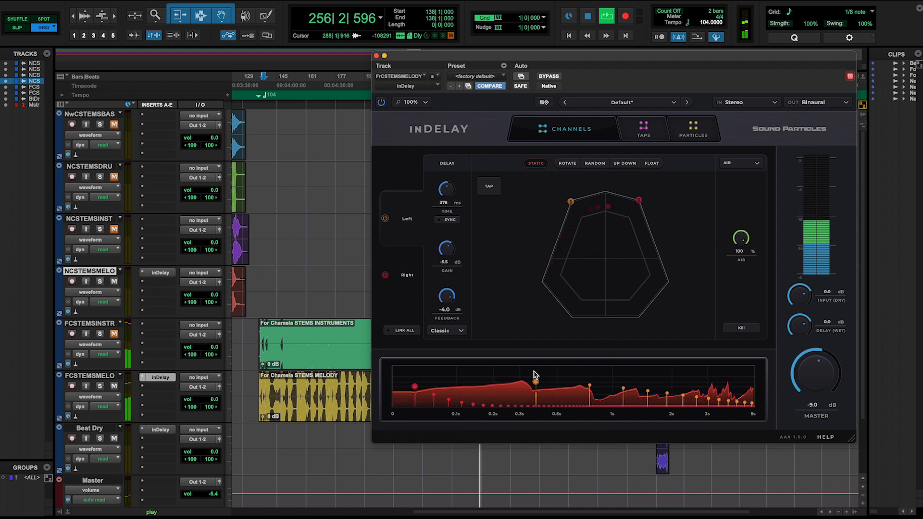
left_click_drag(441, 342, 437, 439)
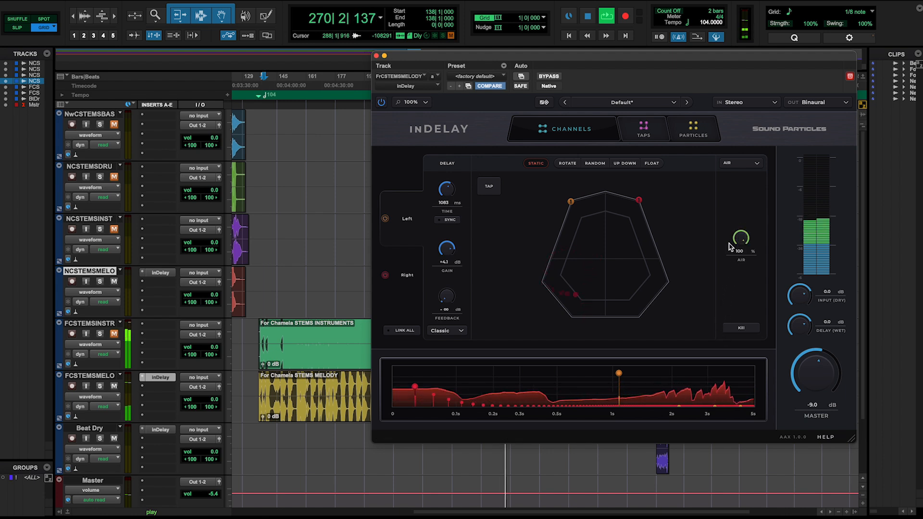
- Shorten the Left delay through 1056 ms at -0.6 dB and 454 ms at -6.2 dB, and reduce it slightly further
left_click_drag(620, 376, 618, 380)
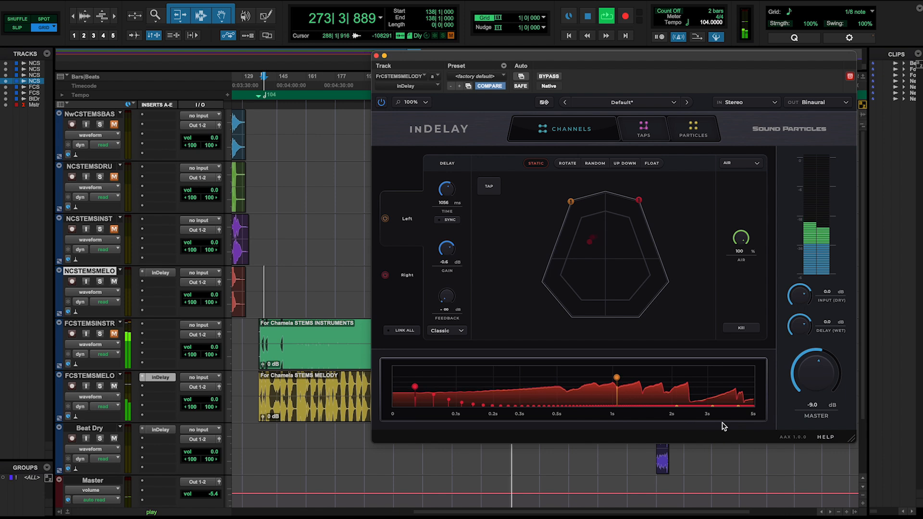
left_click_drag(617, 378, 549, 383)
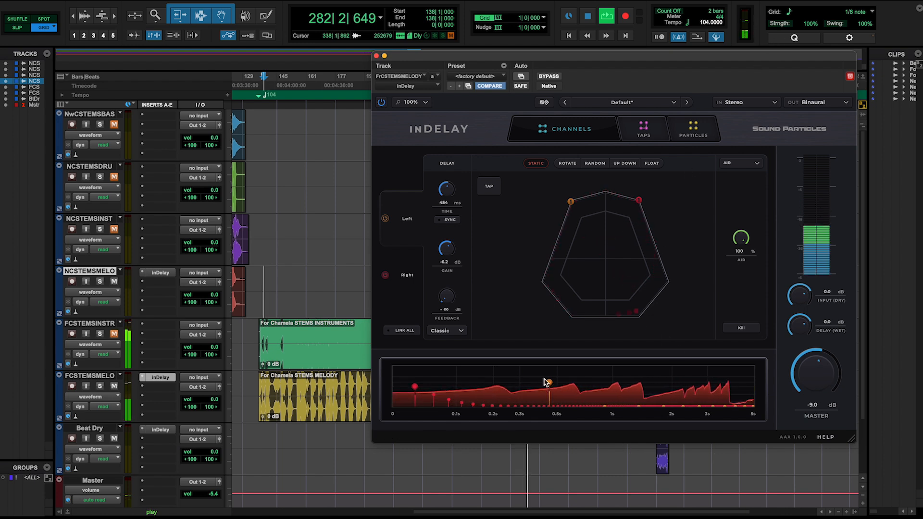
left_click_drag(549, 383, 533, 384)
left_click_drag(443, 432, 408, 426)
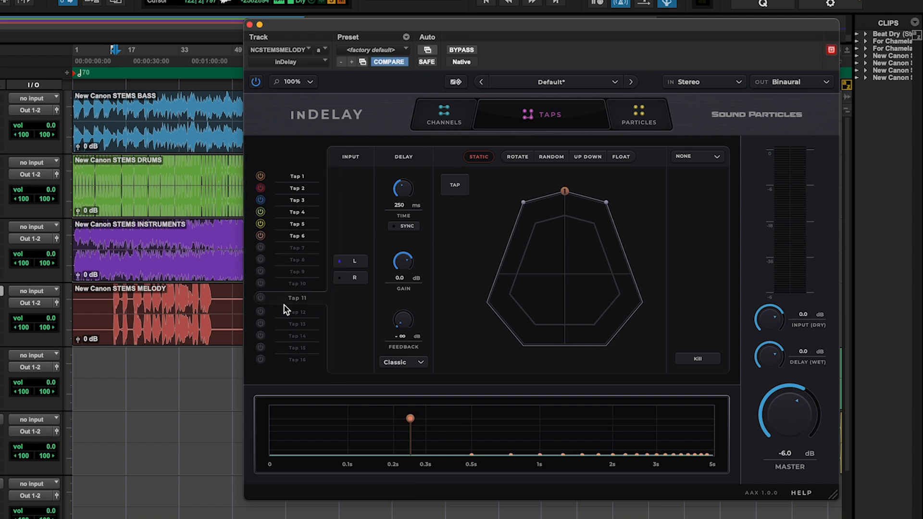
- Enable the L input on Tap 2 alongside R, return to Tap 1, and view the available input formats
left_click(298, 174)
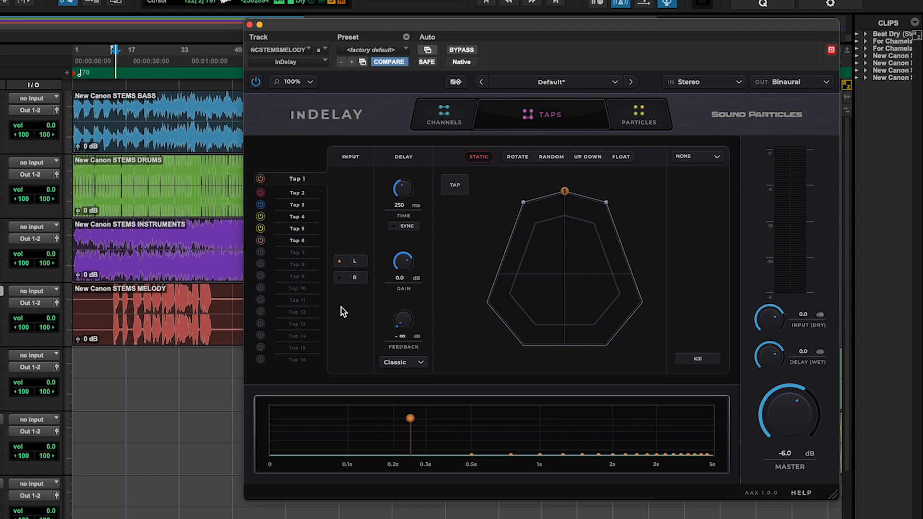
left_click(288, 193)
left_click(352, 263)
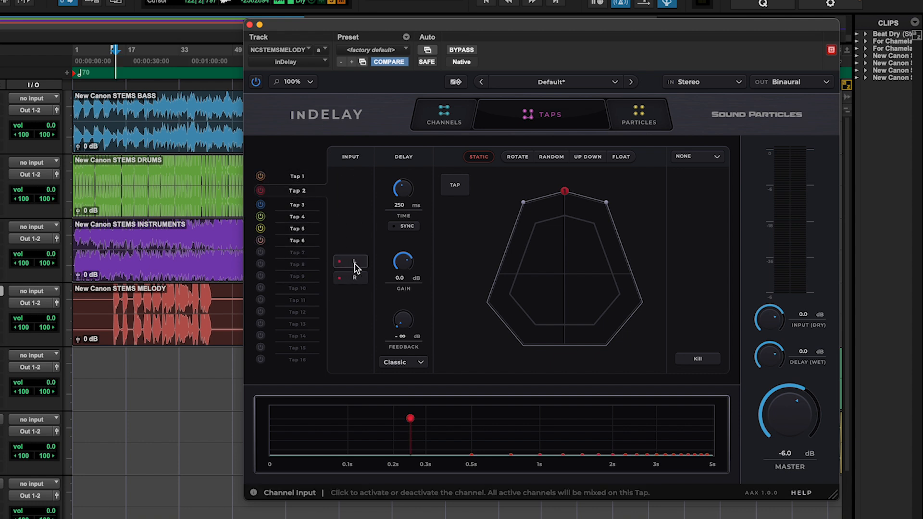
left_click(287, 178)
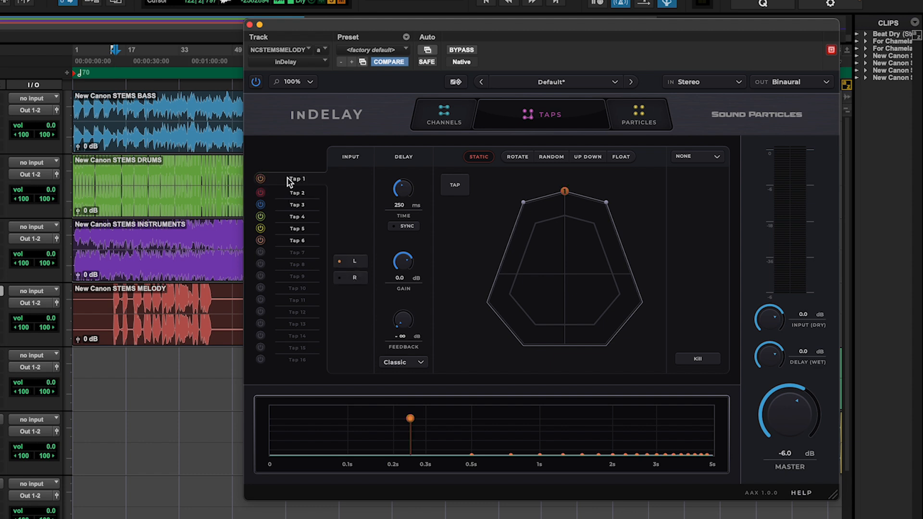
left_click(714, 82)
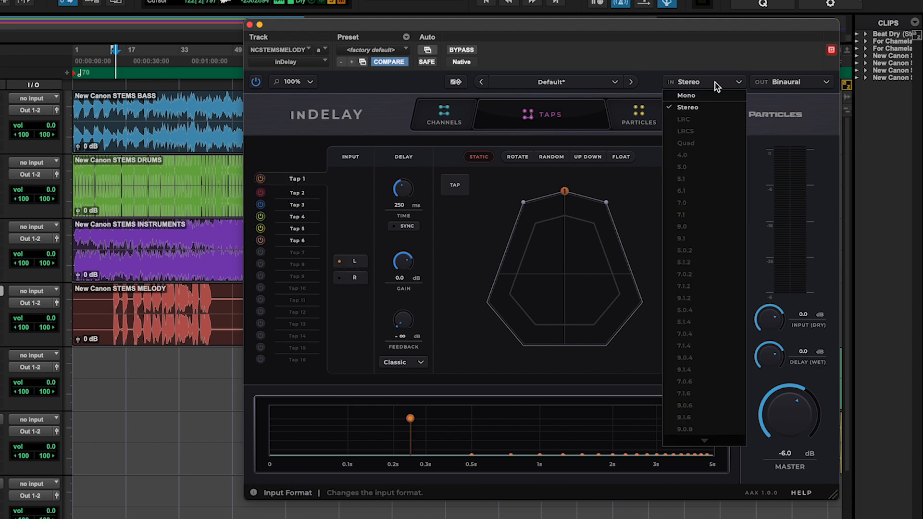
left_click(348, 336)
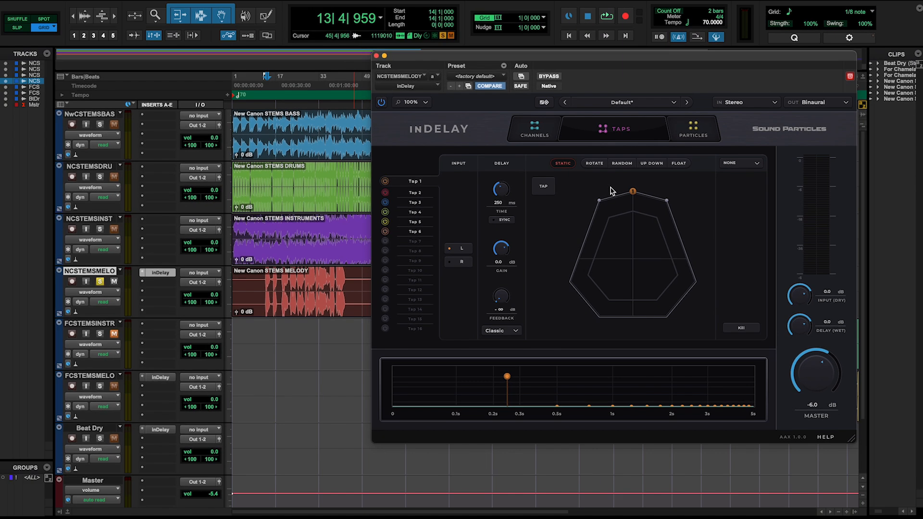
- Play the melody track, set the master level to -9.0 dB, and resume playback
key("space")
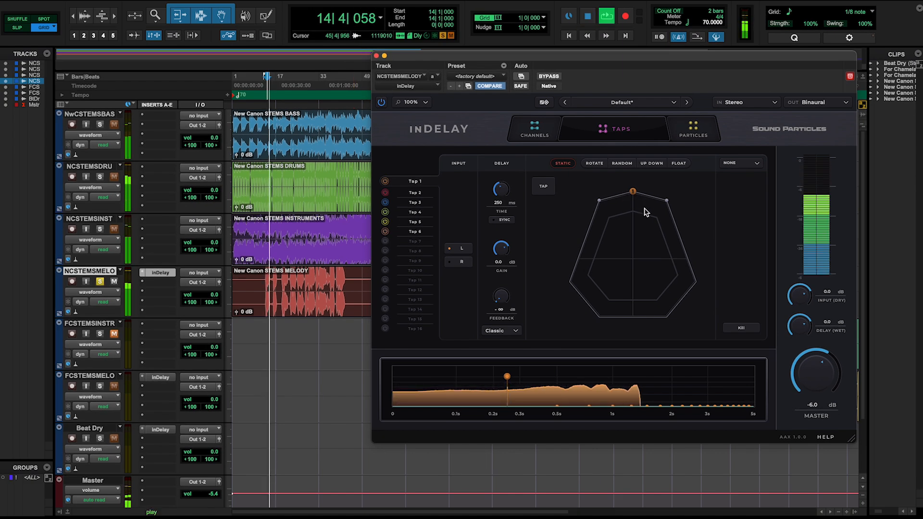
key("space")
double_click(817, 406)
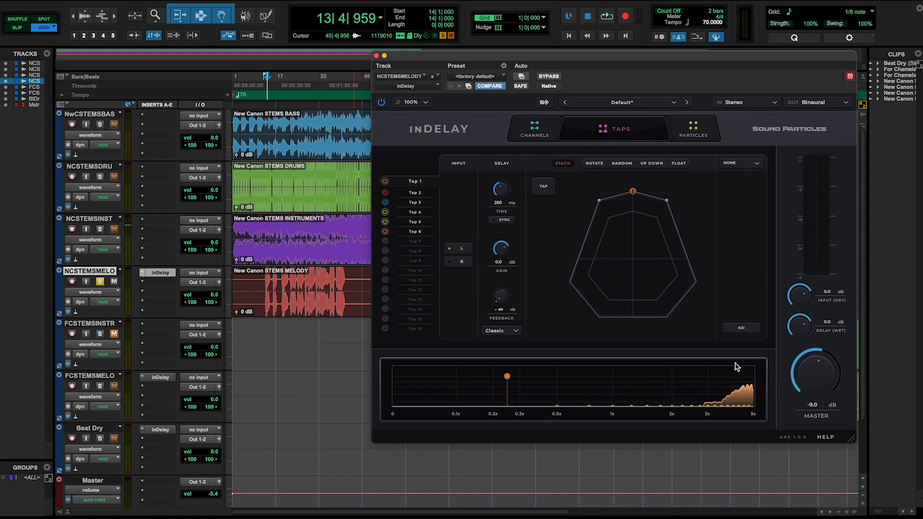
key("space")
- Place the Tap 1 source at the front left corner, Tap 2 at the front right and Tap 3 on the left side
left_click_drag(633, 191, 599, 200)
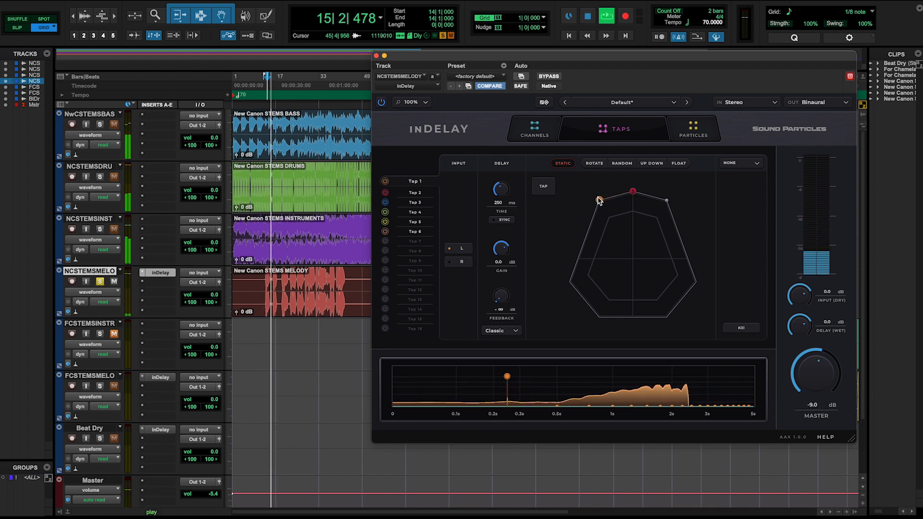
left_click(414, 193)
left_click_drag(633, 191, 586, 235)
left_click(632, 191)
- Place the Tap 4 source on the right side, Tap 5 at the rear left corner and Tap 6 at the rear right
left_click(411, 216)
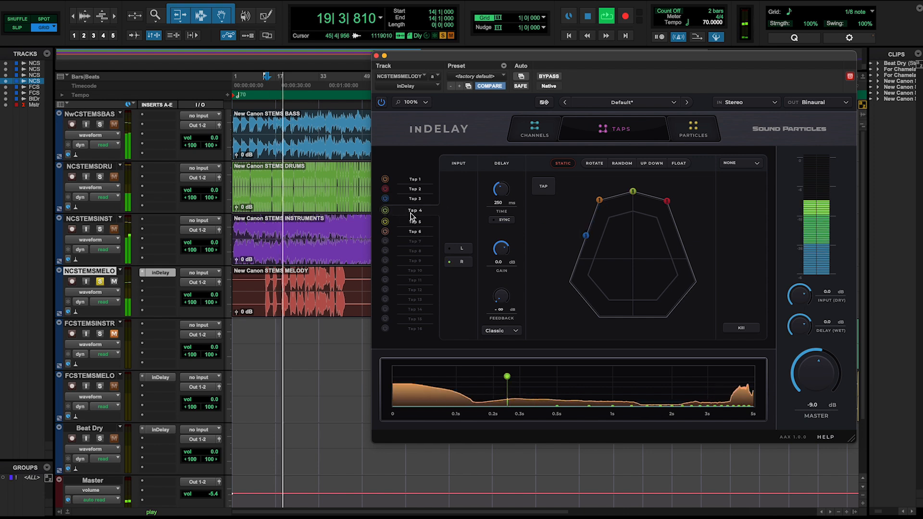
left_click_drag(633, 191, 681, 239)
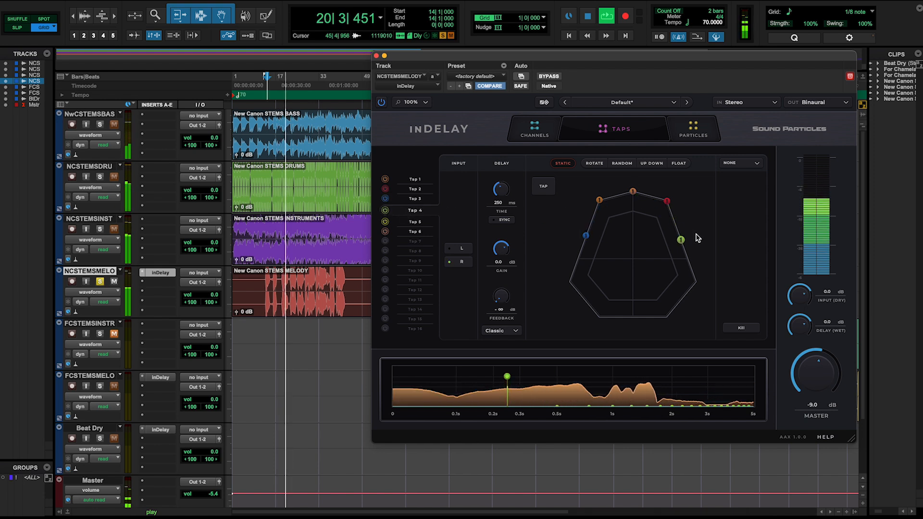
left_click(415, 222)
left_click_drag(632, 191, 569, 279)
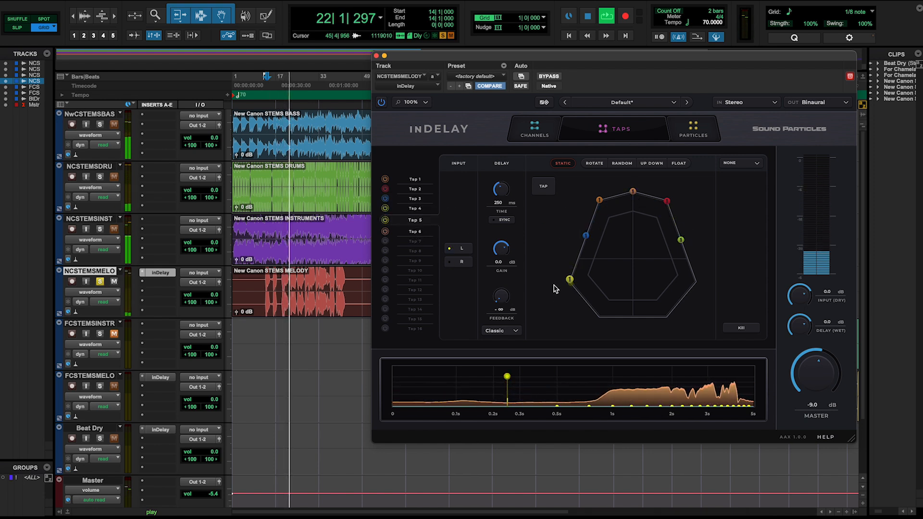
left_click(415, 230)
left_click_drag(633, 191, 693, 284)
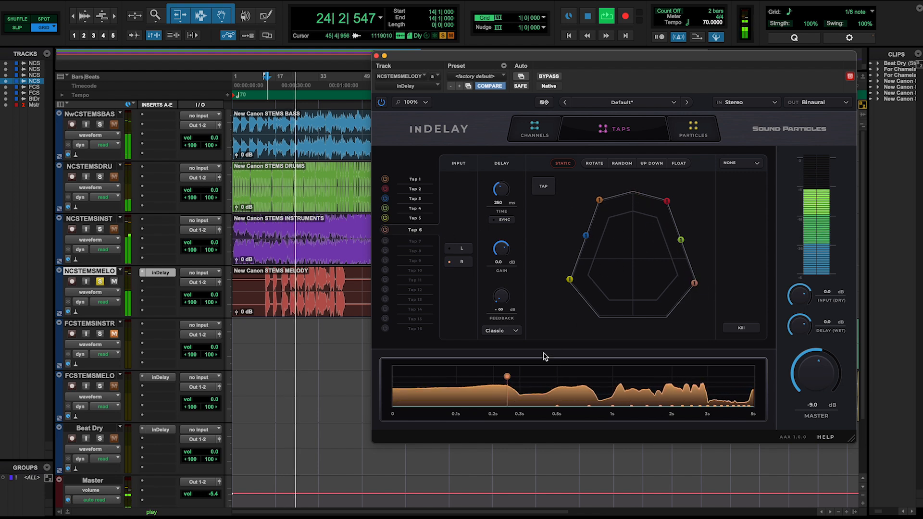
- Stagger the delay times of Taps 1 to 4 at about 0.1, 0.2, 0.3 and 0.45 s
left_click(415, 183)
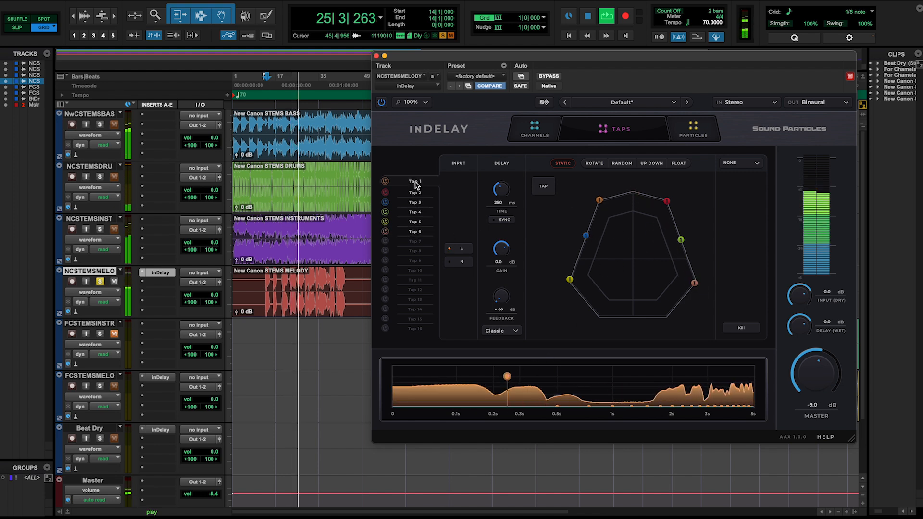
mouse_move(508, 377)
left_mouse_down()
mouse_move(455, 376)
mouse_move(521, 378)
left_mouse_up()
left_click(411, 193)
left_click(507, 377)
left_click(418, 212)
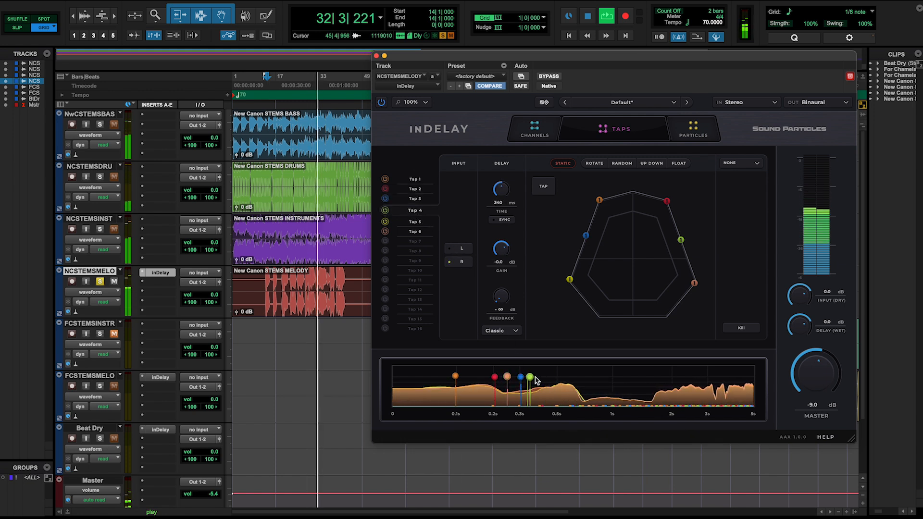
left_click_drag(535, 378, 548, 378)
- Set the Tap 5 delay to about 0.6 s and the Tap 6 delay to 819 ms with -4.3 dB gain
left_click(415, 225)
left_click_drag(510, 382, 571, 384)
left_click(407, 231)
left_click_drag(507, 376, 595, 381)
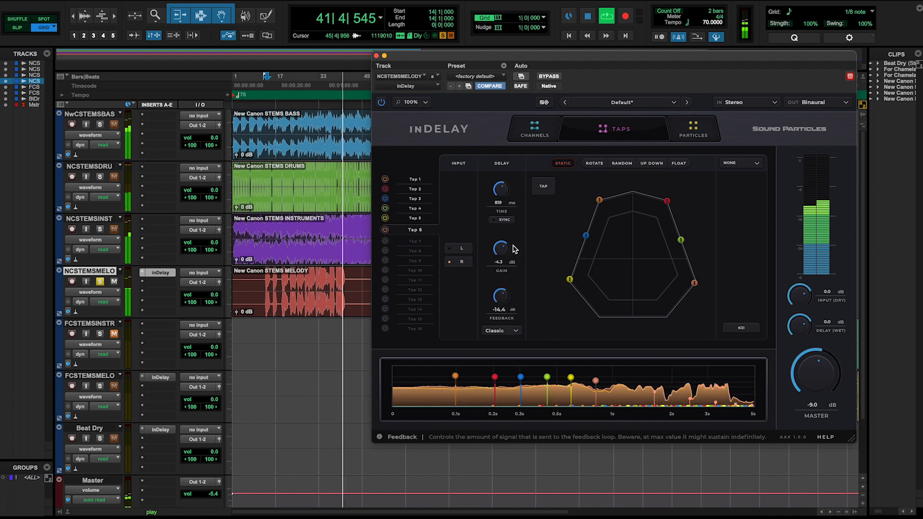
- Replay the melody track to audition the six spatialized taps
key("space")
key("space")
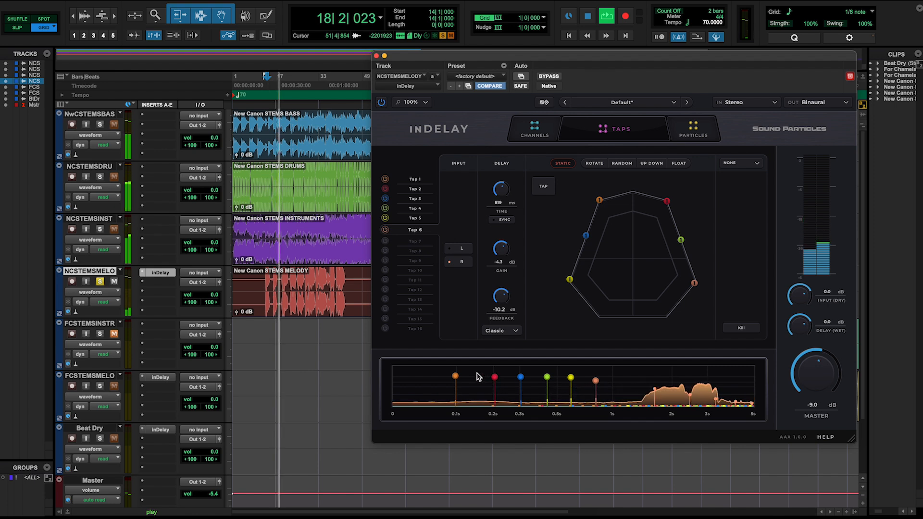
key("space")
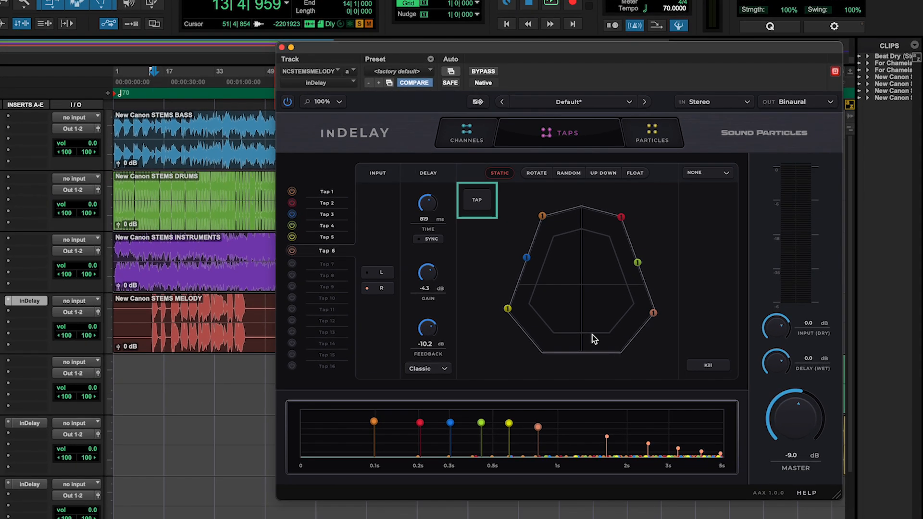
- Record a rhythm with the Taps Tap function to set the delay times of the successive taps
left_click(478, 202)
left_click(478, 202)
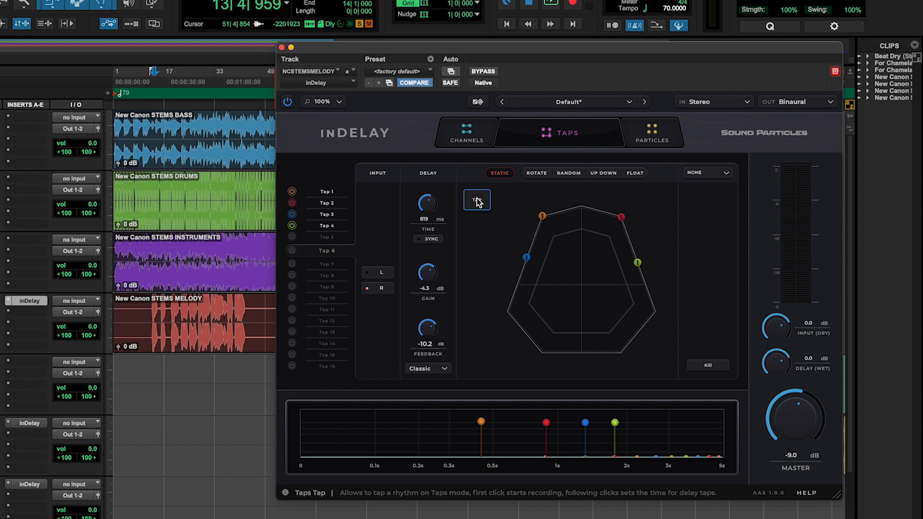
left_click(477, 202)
left_click(477, 201)
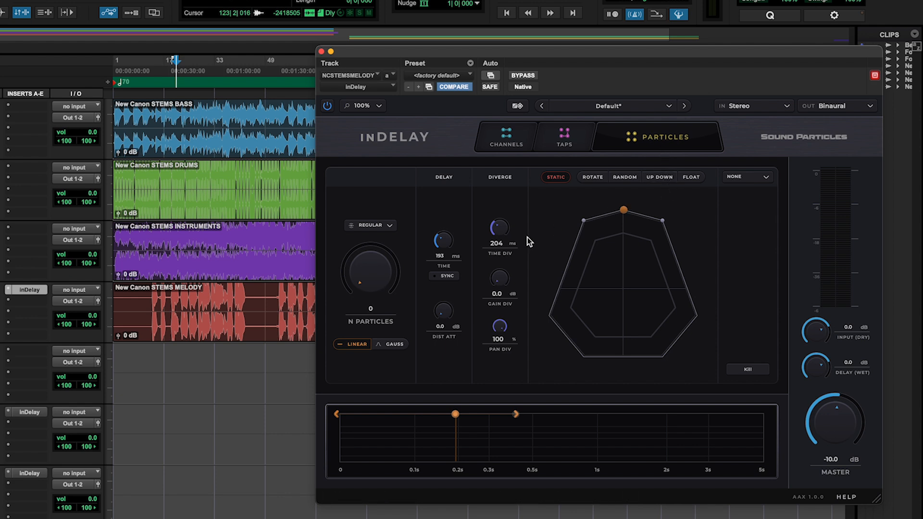
- Set the number of generated particles to 100 in the Particles mode
left_click_drag(362, 279, 407, 180)
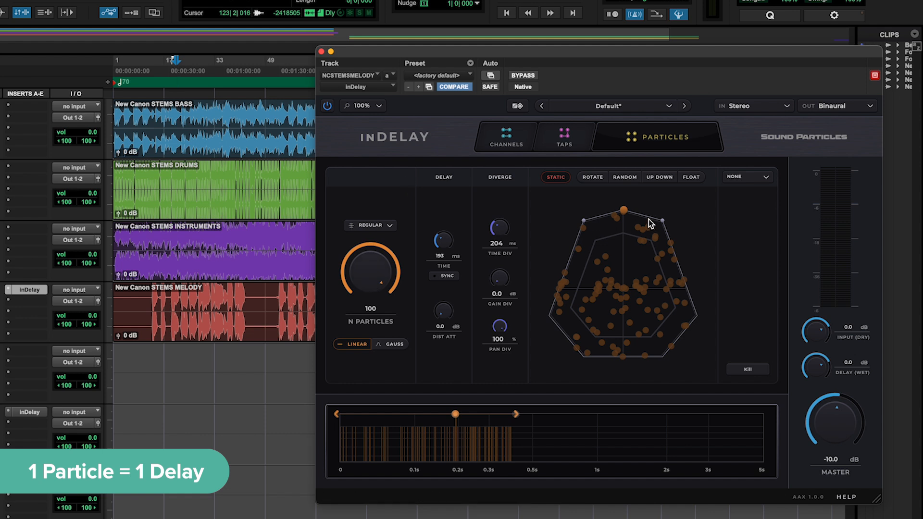
mouse_move(625, 213)
left_mouse_down()
mouse_move(605, 285)
mouse_move(644, 285)
mouse_move(642, 310)
mouse_move(624, 211)
left_mouse_up()
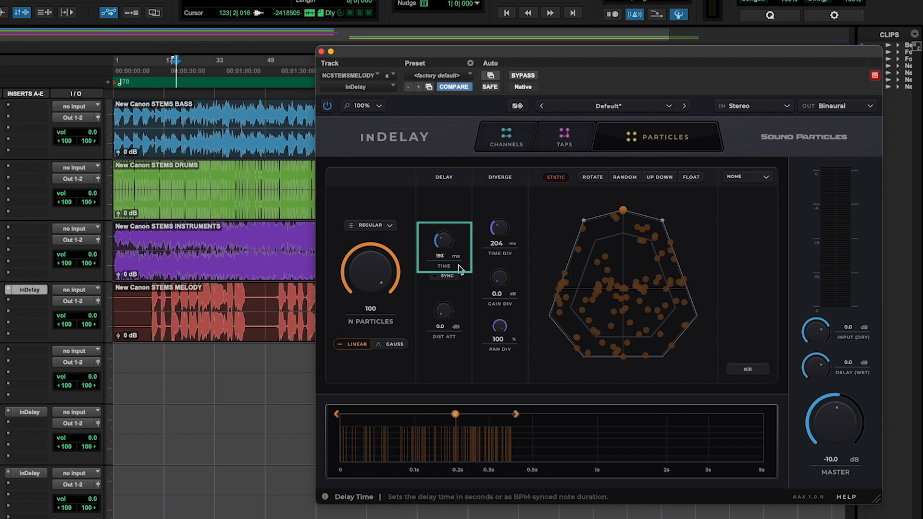
- Try a 286 ms delay time with sync toggled on and off, and a 7.9 dB distance attenuation reset to 0 dB
mouse_move(446, 246)
left_mouse_down()
mouse_move(440, 251)
mouse_move(448, 238)
left_mouse_up()
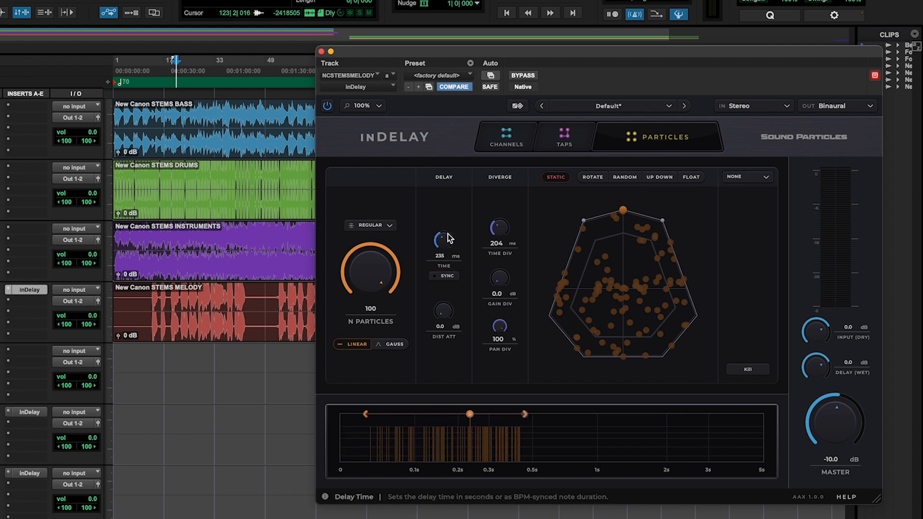
left_click(446, 276)
left_click(446, 276)
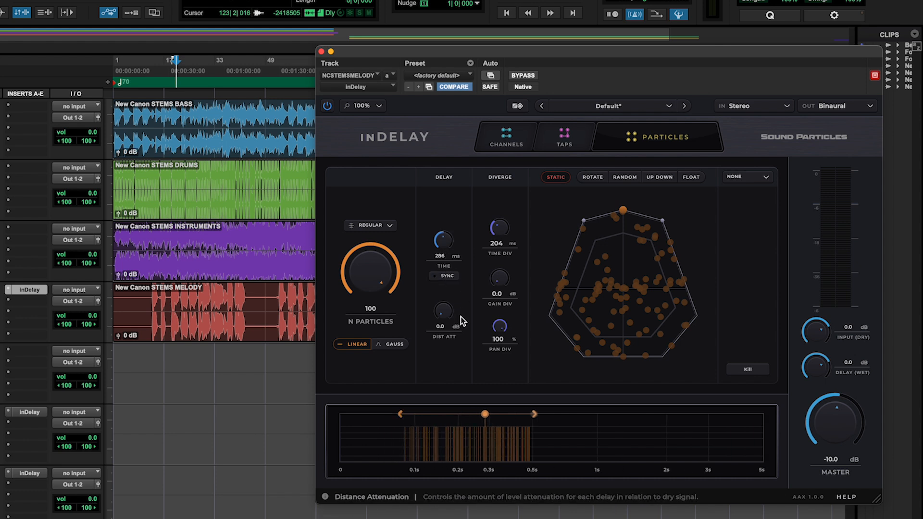
left_click_drag(443, 316, 446, 284)
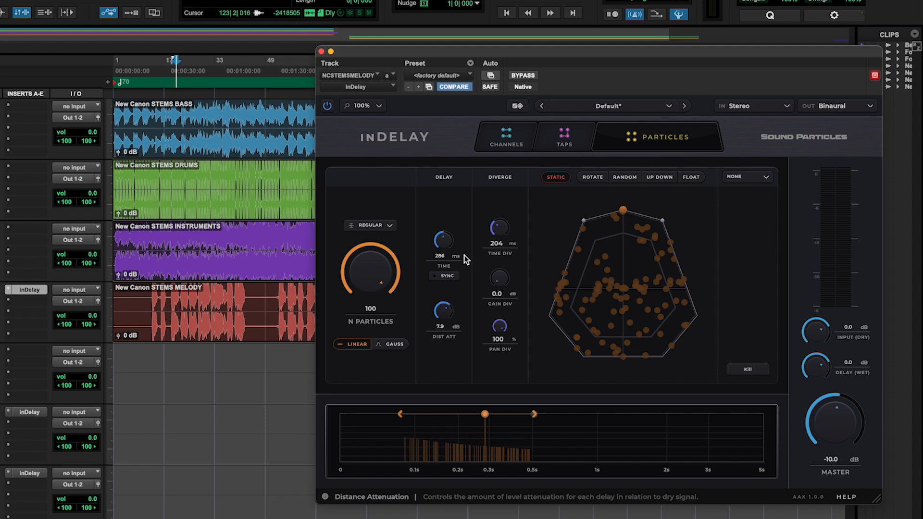
left_click_drag(474, 241, 458, 276)
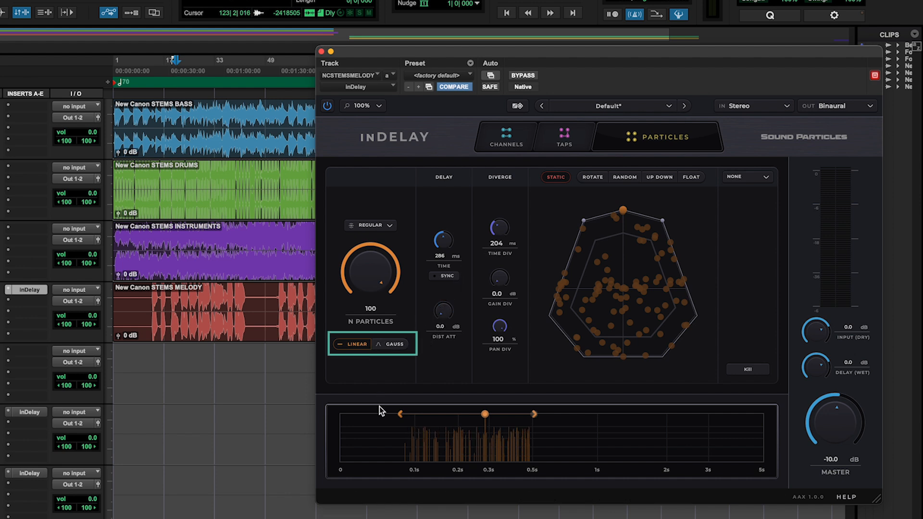
- Try the Gauss distribution on a linear time scale with a 1746 ms delay time and 1401 ms time divergence
left_click(388, 344)
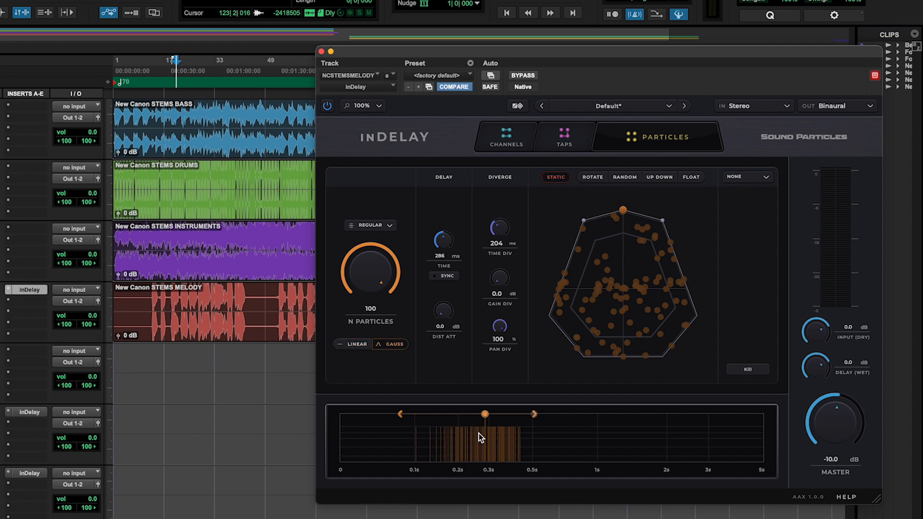
right_click(503, 433)
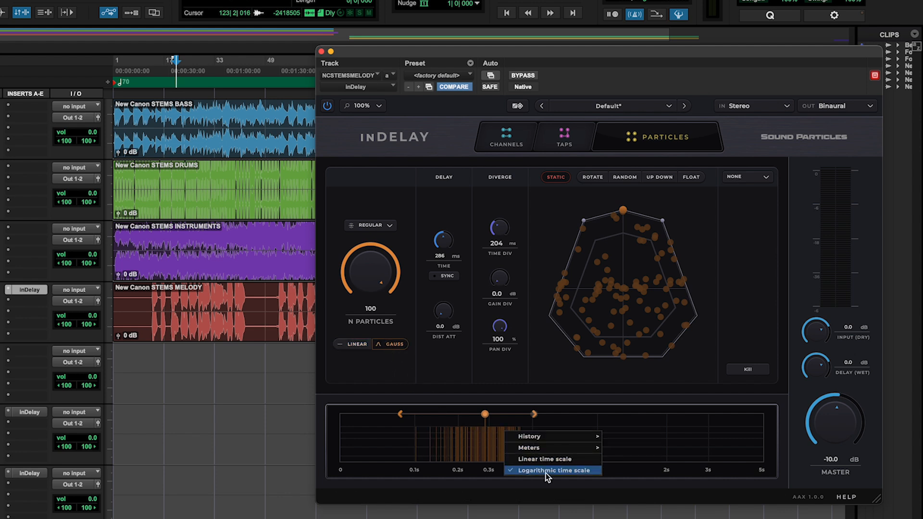
left_click(540, 459)
left_click_drag(385, 411, 486, 413)
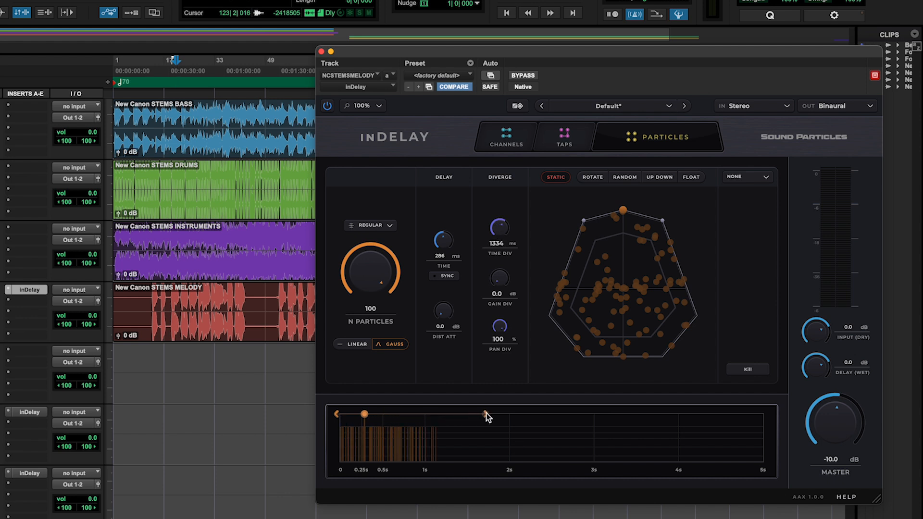
left_click_drag(362, 414, 489, 413)
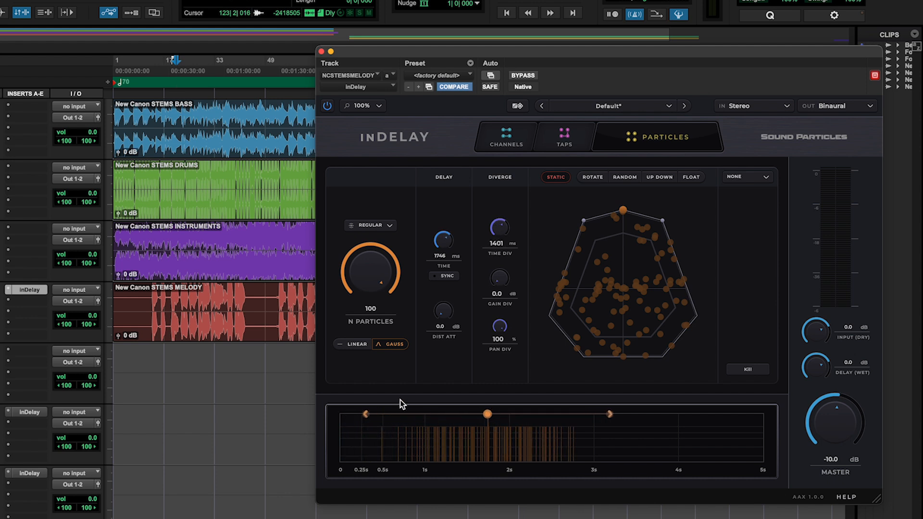
- Restore the Linear distribution and logarithmic time scale, and set the delay time to 193 ms with 196 ms time divergence
left_click(356, 345)
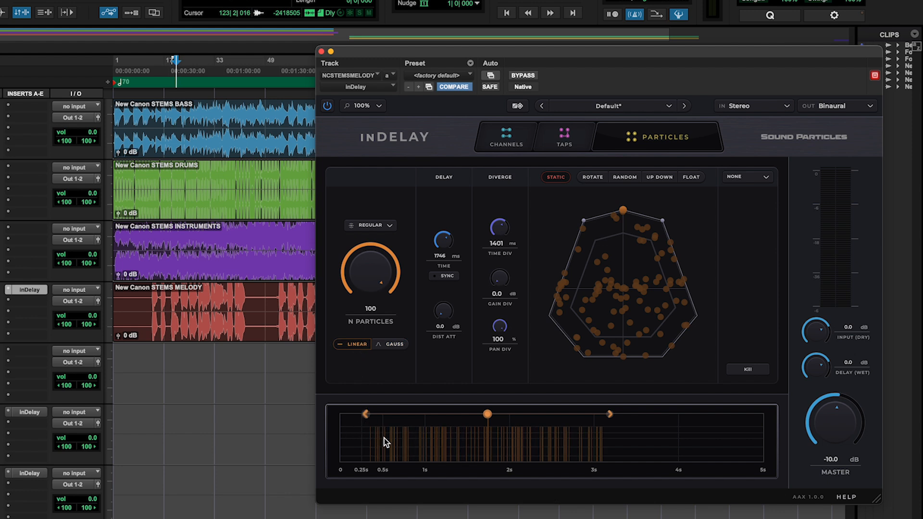
right_click(418, 440)
left_click(473, 477)
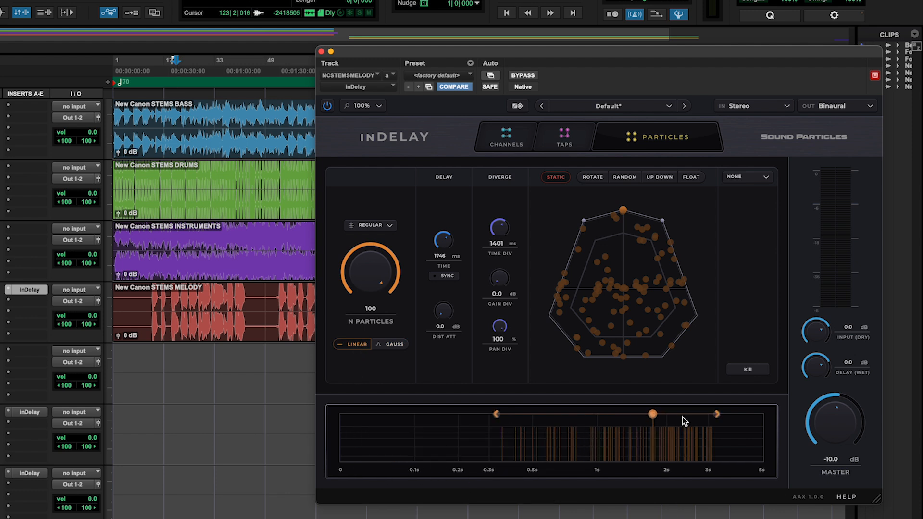
left_click_drag(652, 415, 459, 414)
left_click_drag(645, 415, 480, 412)
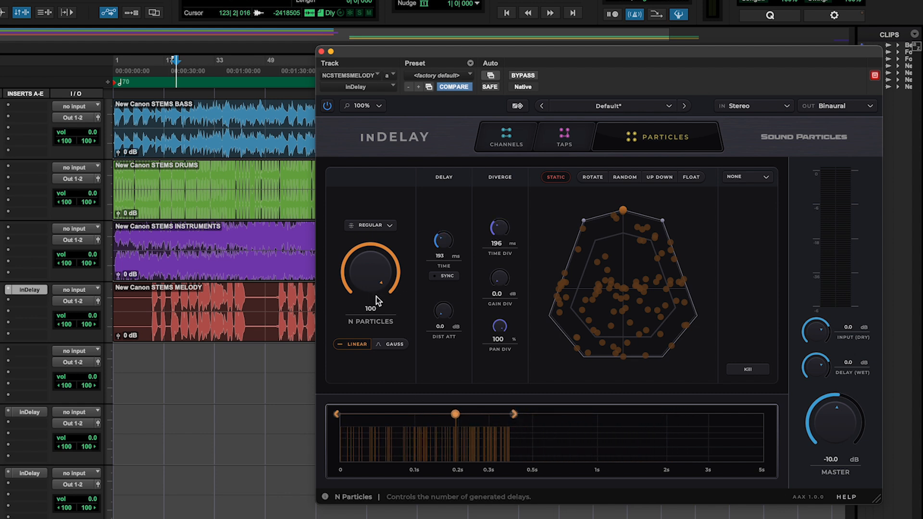
- Try the Horizontal and Vertical arrangements for the particles
left_click(375, 226)
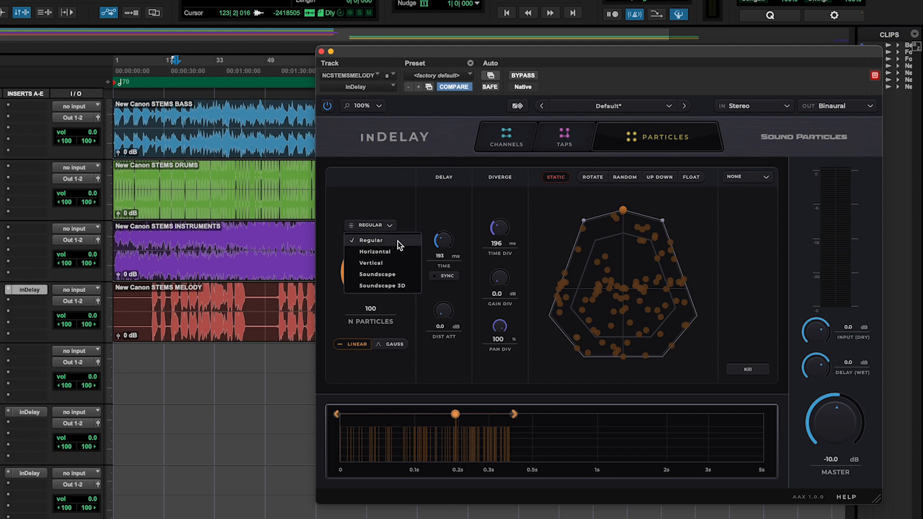
left_click(397, 252)
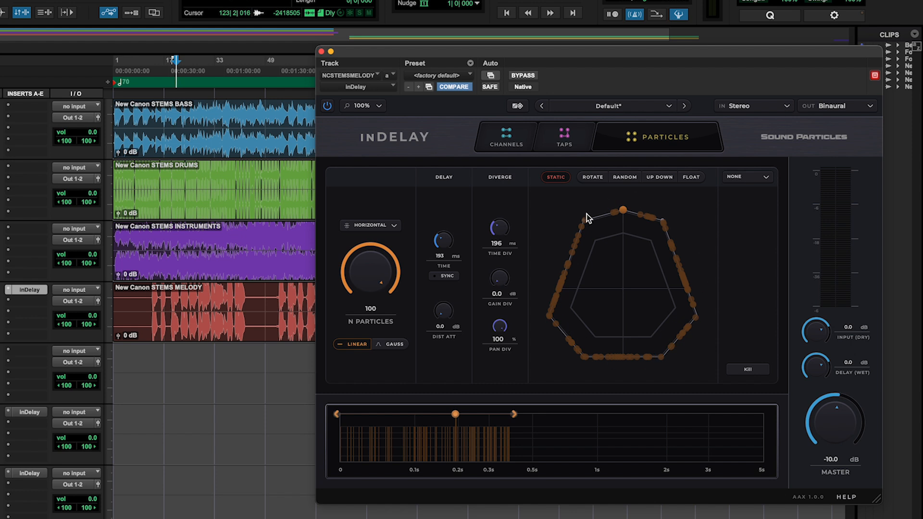
left_click(393, 225)
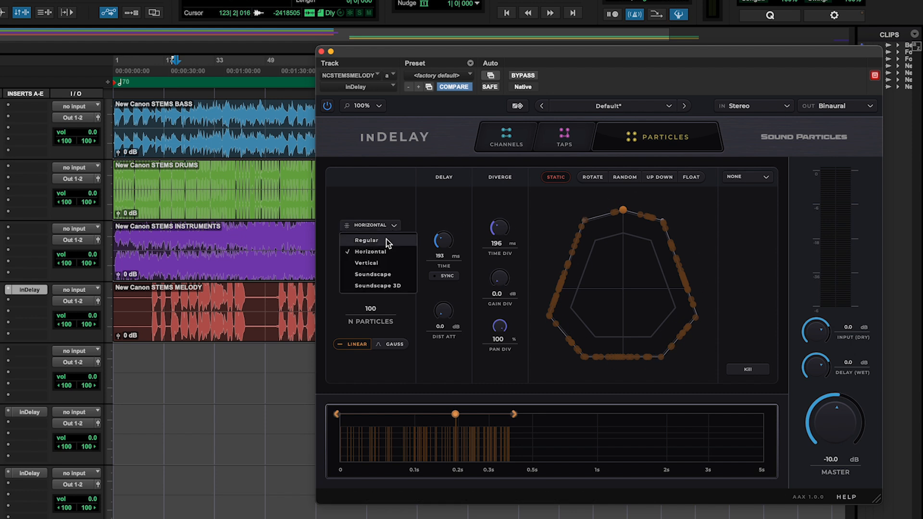
left_click(386, 264)
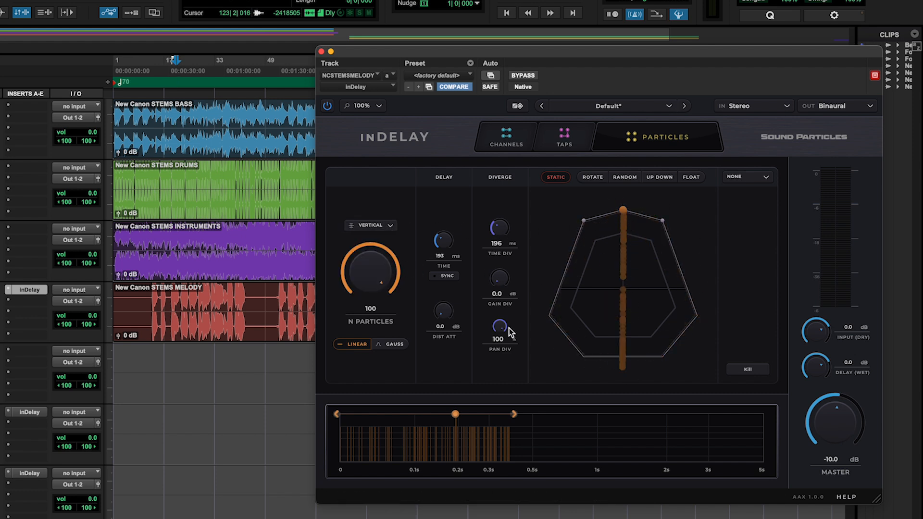
- Try the Soundscape and Soundscape 3D particle arrangements, and return to Regular
left_click(391, 224)
key("Escape")
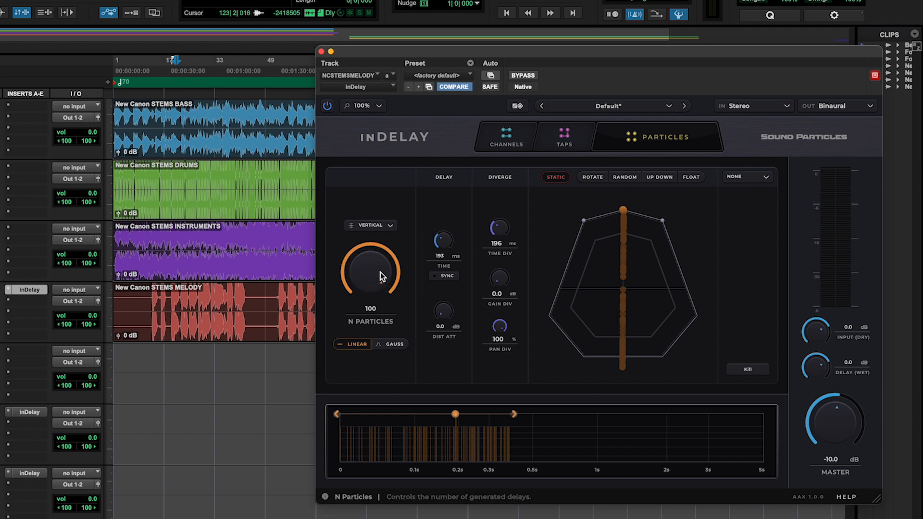
left_click(387, 226)
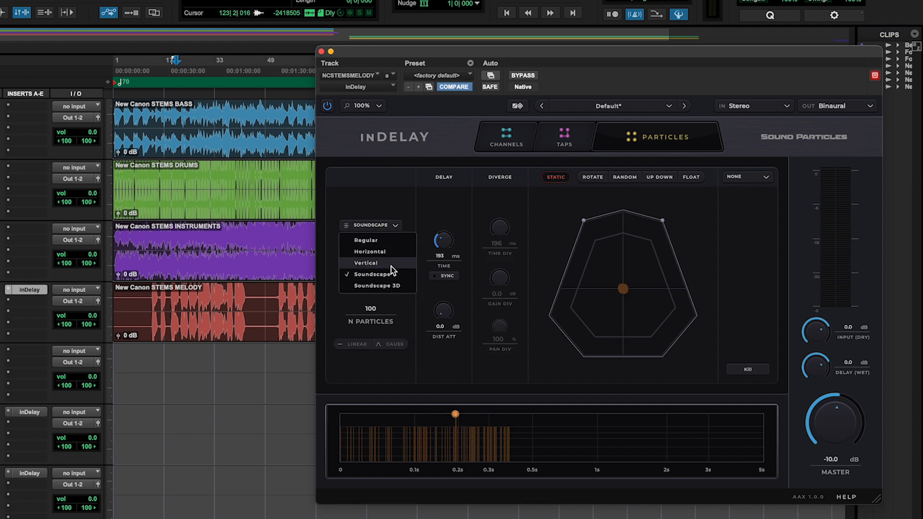
left_click(380, 285)
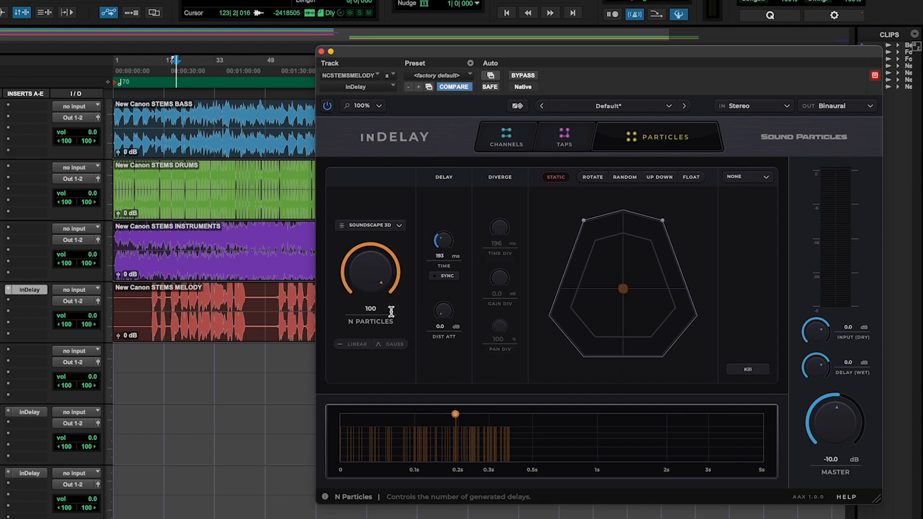
left_click(378, 228)
key("Escape")
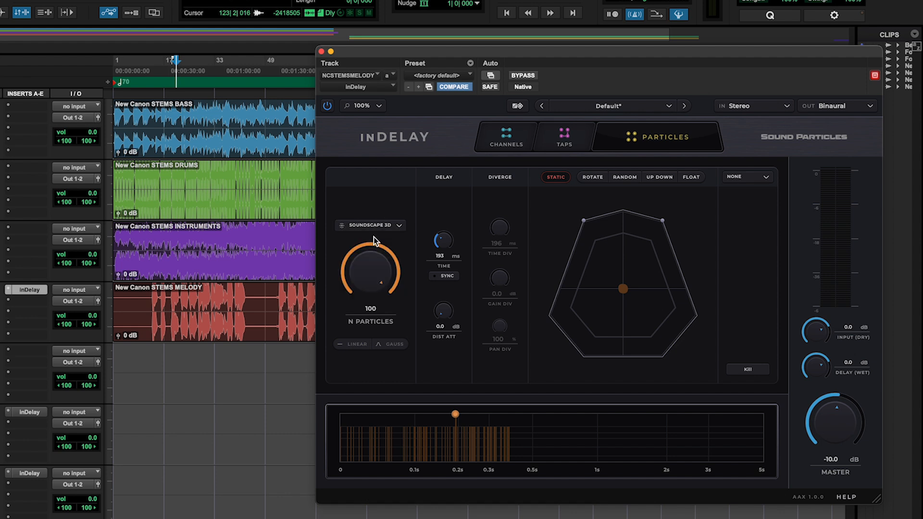
left_click(373, 237)
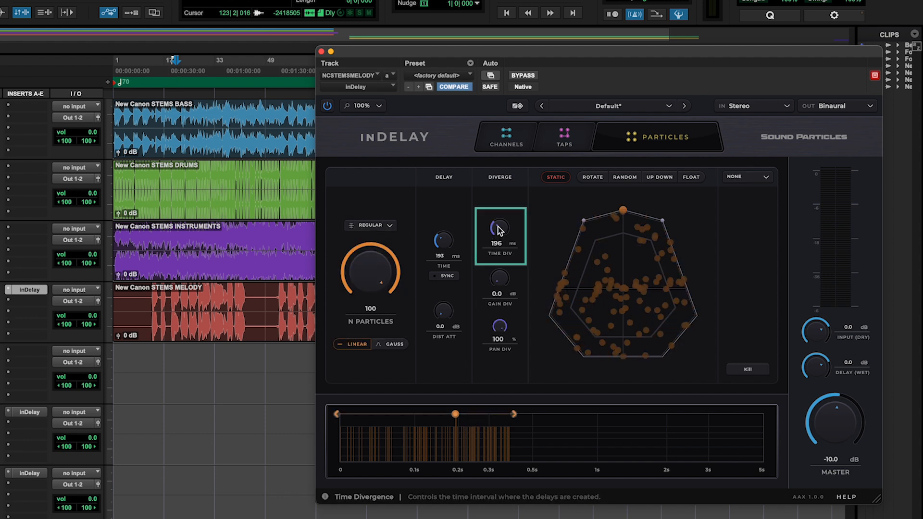
- Adjust the particle divergence to 214 ms time, 0 dB gain and 0 % pan
mouse_move(499, 229)
left_mouse_down()
mouse_move(500, 212)
mouse_move(492, 222)
left_mouse_up()
mouse_move(520, 417)
left_mouse_down()
mouse_move(581, 415)
mouse_move(518, 414)
left_mouse_up()
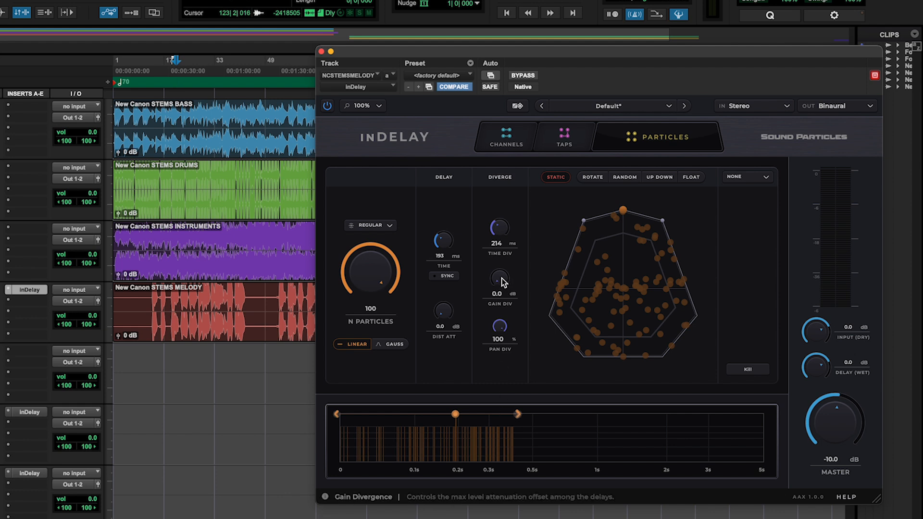
left_click_drag(502, 281, 511, 249)
left_click_drag(500, 328, 446, 437)
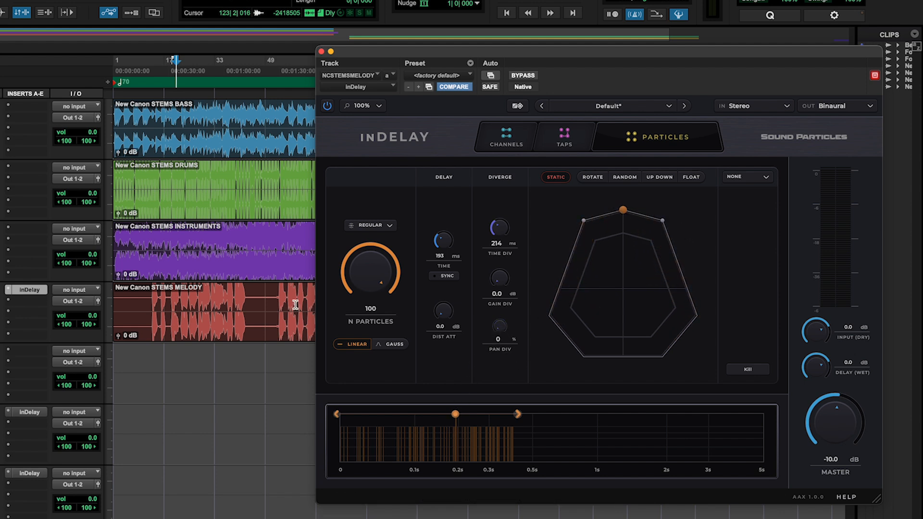
- Reduce the number of particles to 20 and play the session from where the melody clip's audio begins
left_click(154, 356)
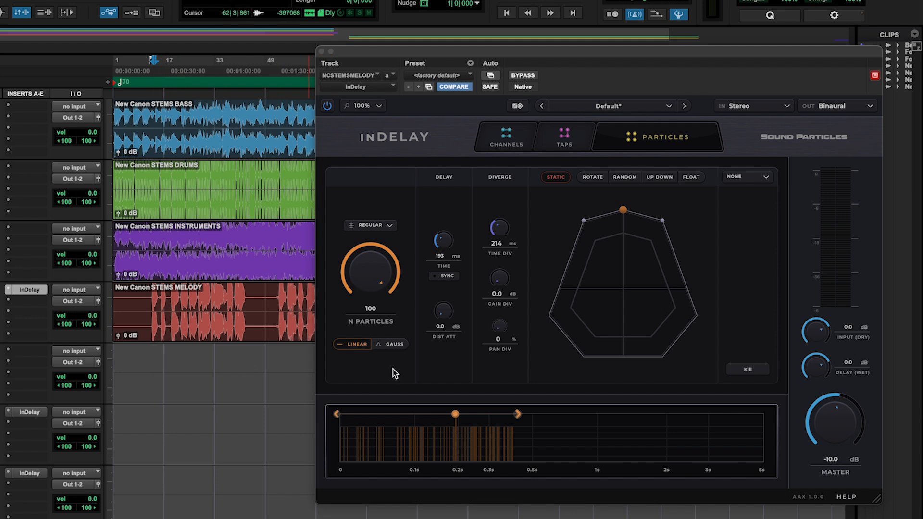
left_click_drag(370, 284, 368, 322)
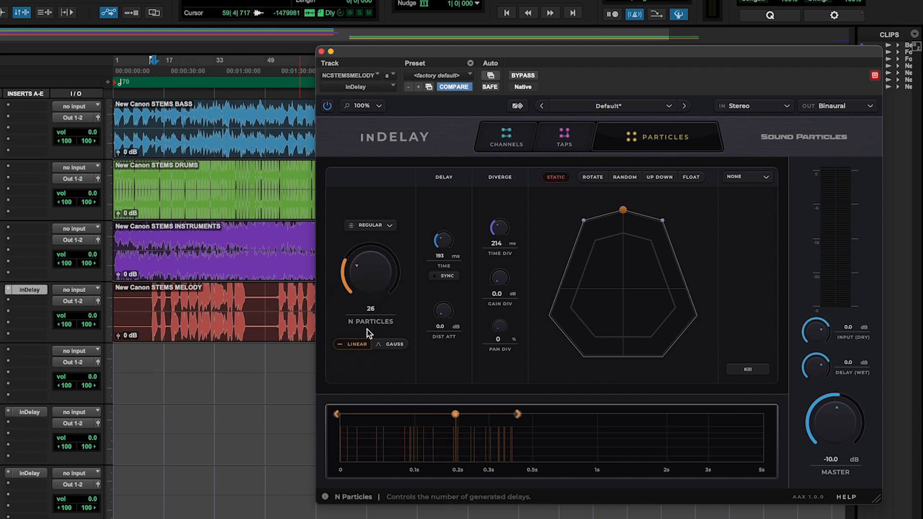
key("space")
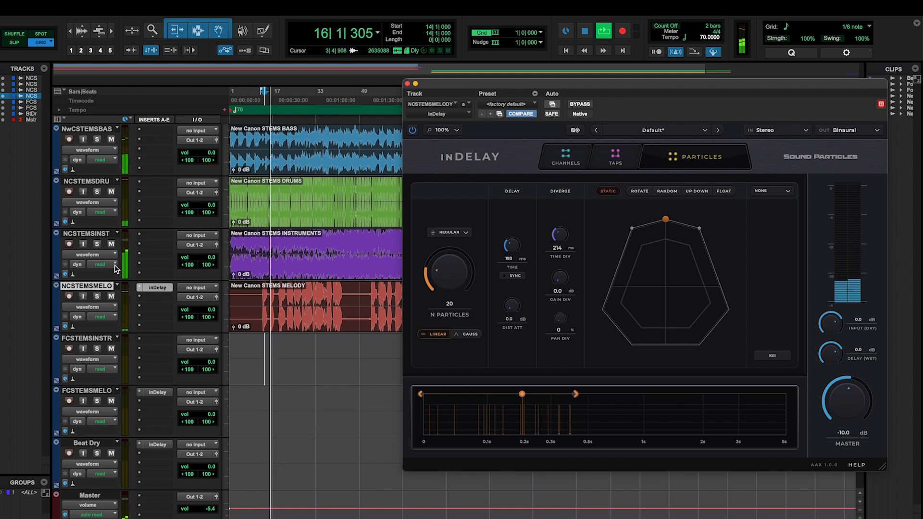
- Mute the instruments, drums and bass stem tracks to hear the melody alone
left_click(111, 244)
left_click(111, 191)
left_click(111, 139)
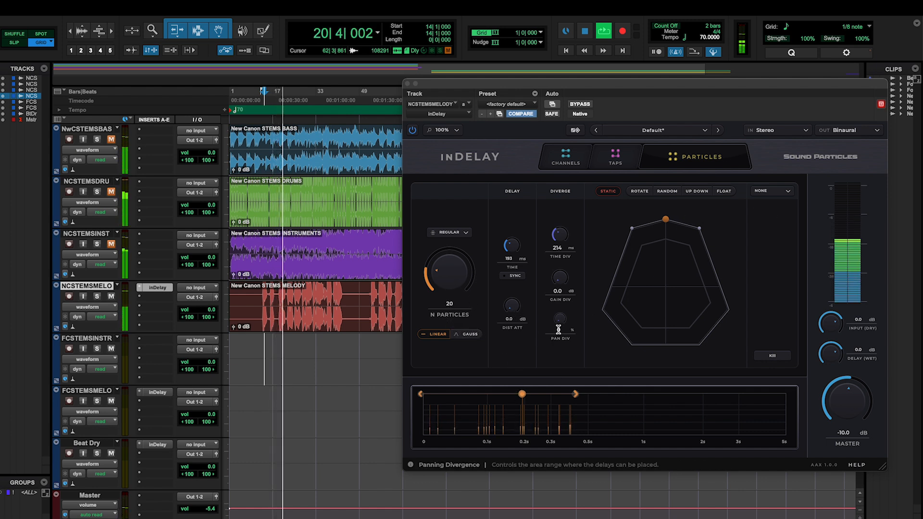
- Set the pan divergence to 51 % and the number of particles to 25 during playback
left_click_drag(560, 319, 564, 273)
left_click_drag(451, 279, 451, 273)
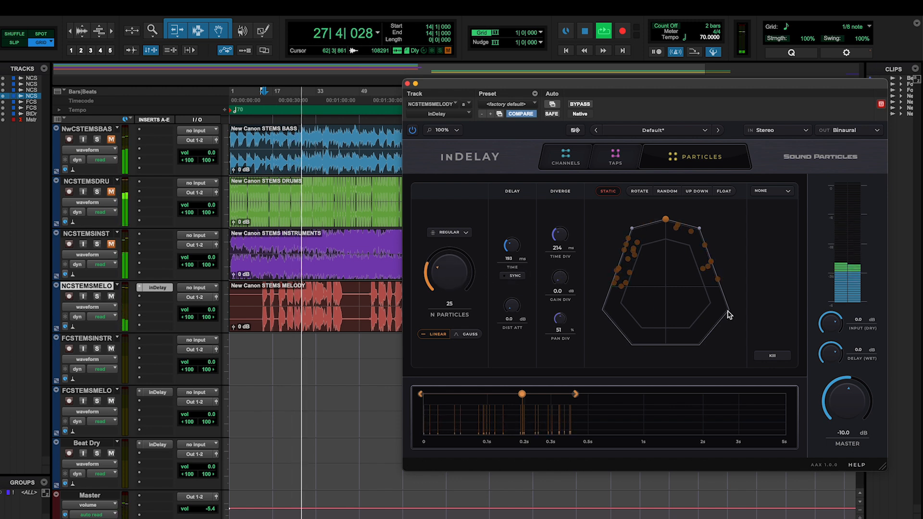
- Try the Rotate movement at 73 % speed and the Up Down movement at 196 % speed on the particles
left_click(639, 191)
mouse_move(651, 351)
left_mouse_down()
mouse_move(652, 364)
mouse_move(647, 357)
left_mouse_up()
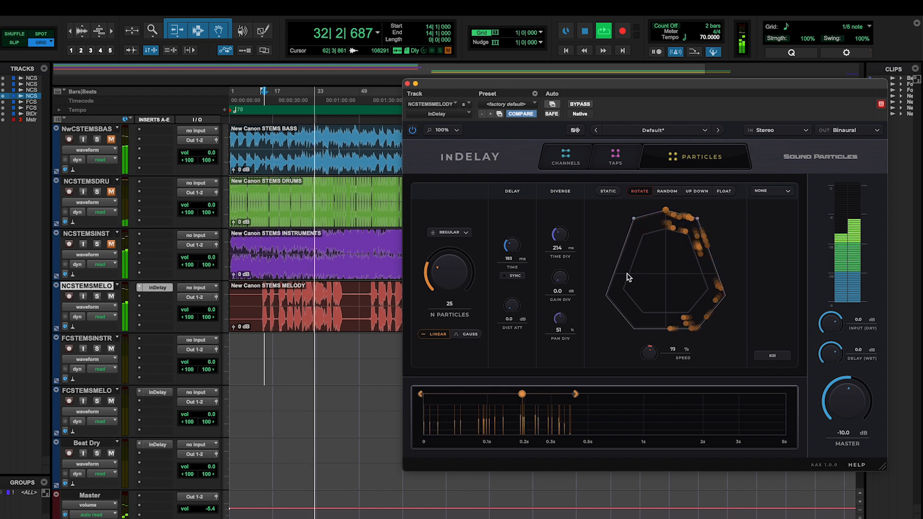
left_click(697, 191)
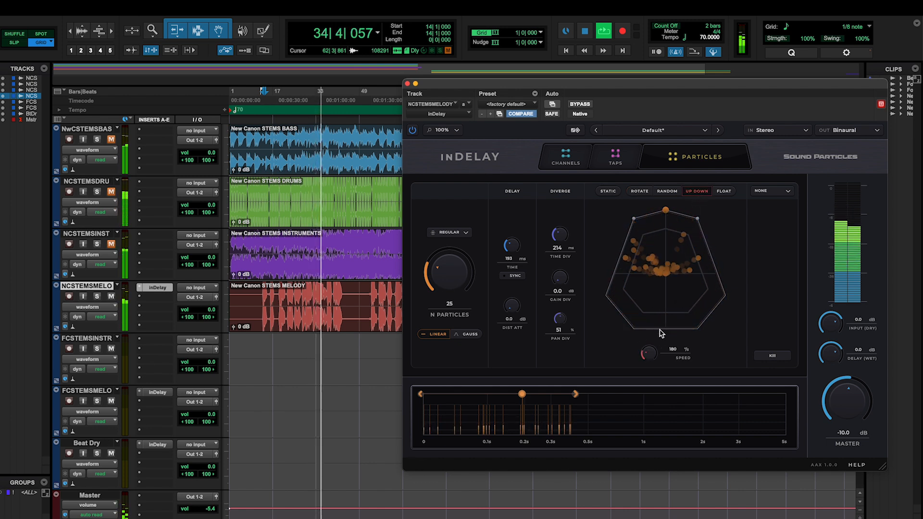
left_click_drag(651, 354, 655, 371)
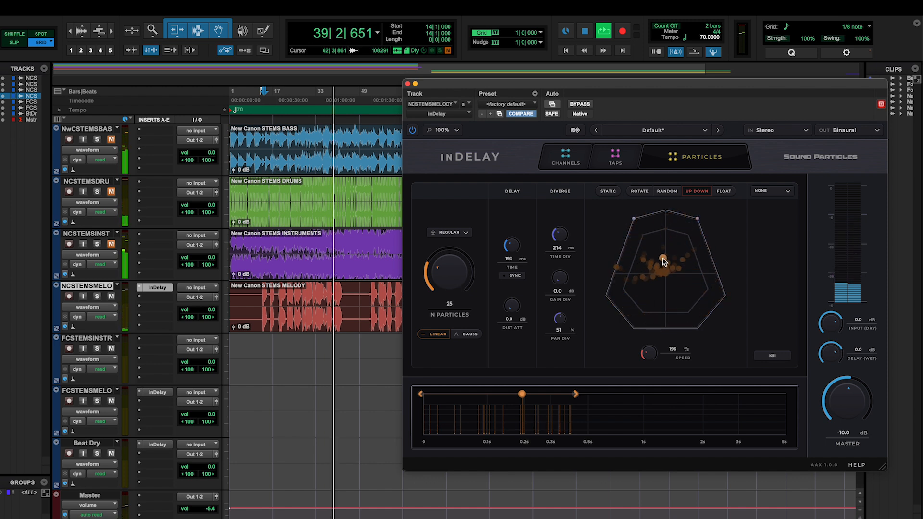
- Apply the Float movement to the particles with a speed of 120 %
left_click(724, 191)
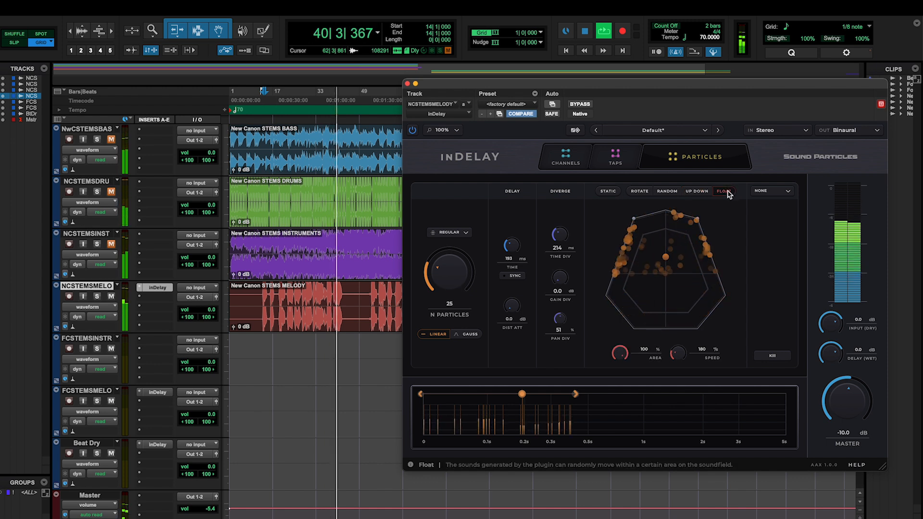
left_click_drag(679, 354, 684, 369)
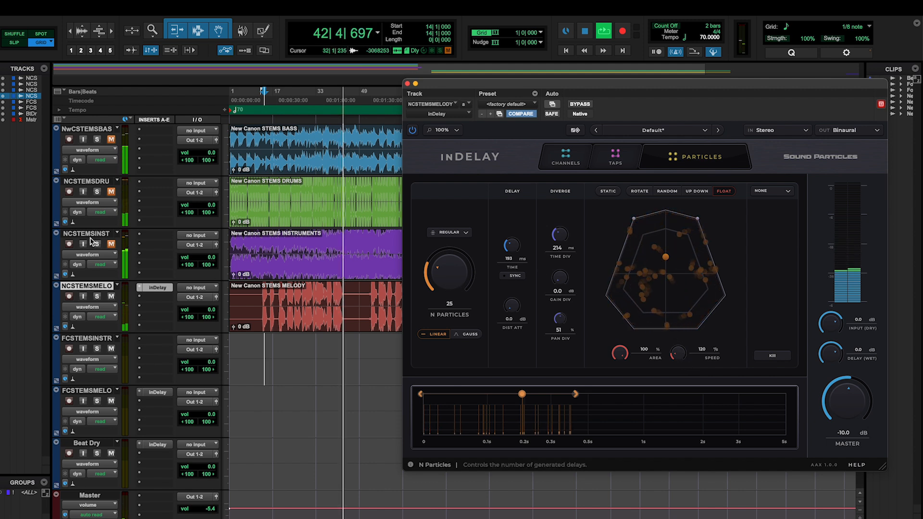
- Restart playback and unmute the instruments, drums and bass stem tracks to hear the particles in the full mix
key("space")
key("space")
left_click(111, 244)
left_click(111, 192)
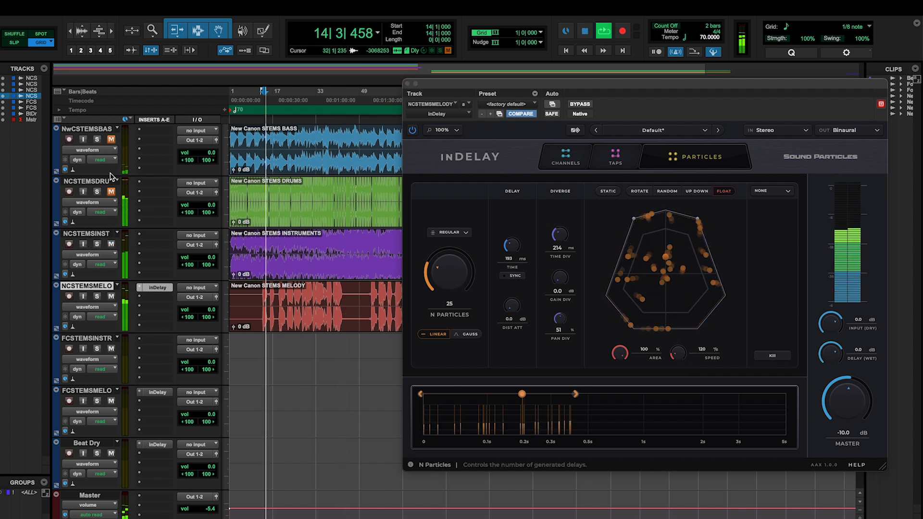
left_click(112, 139)
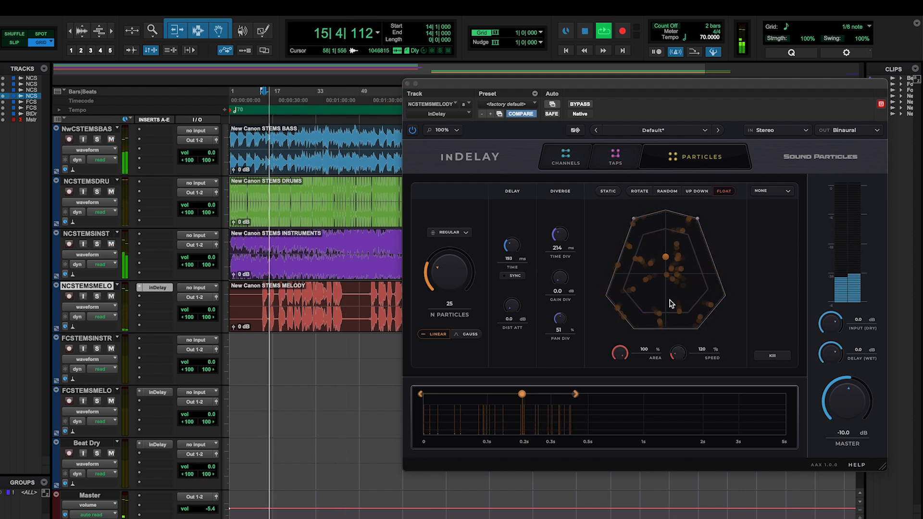
- Compare the mix with the delay plug-in bypassed and active, and set the wet delay level to -4.1 dB
left_click(413, 130)
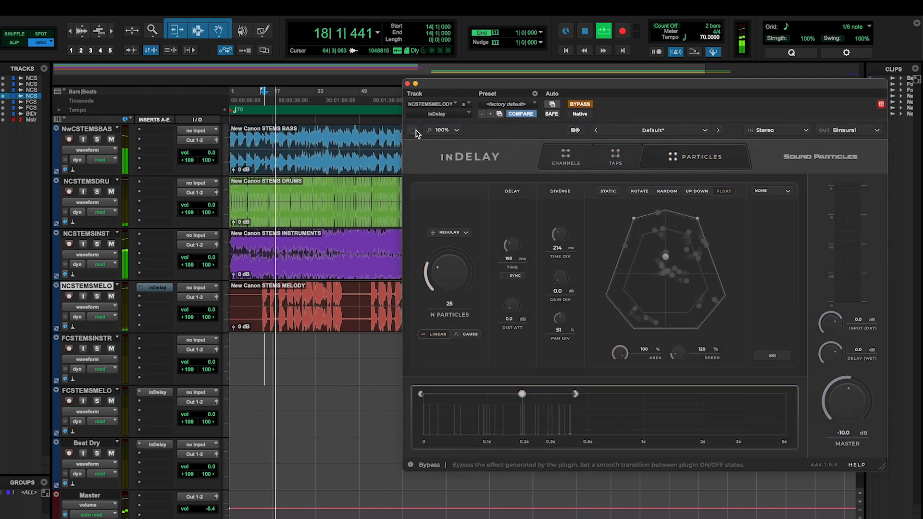
left_click(413, 131)
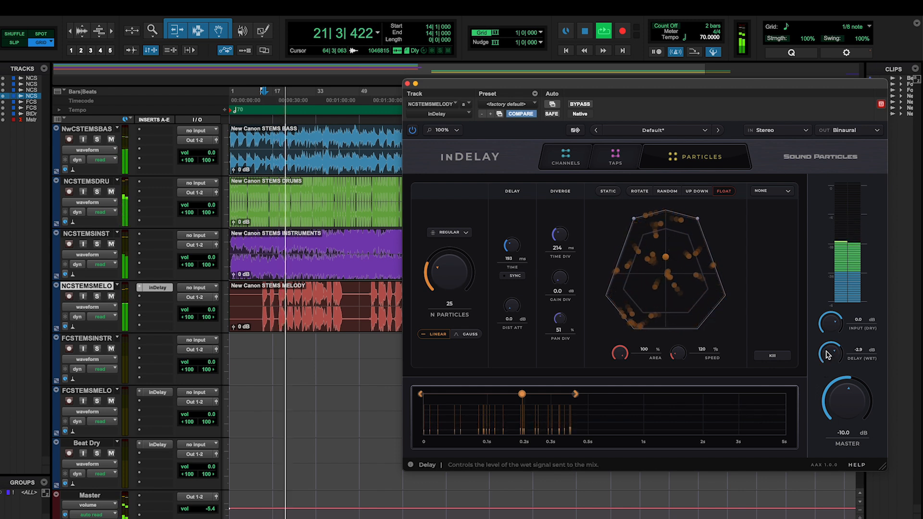
left_click_drag(828, 355, 827, 358)
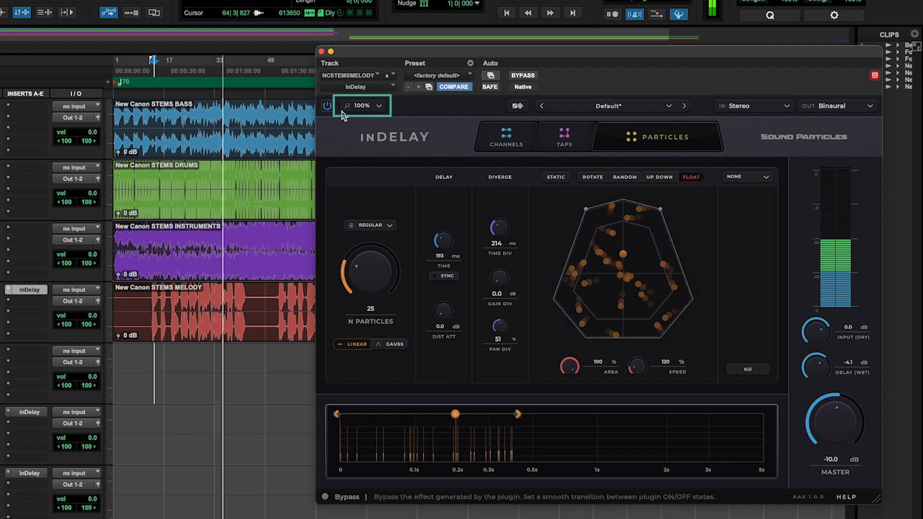
- Examine the available interface zoom sizes for the plug-in window without choosing one, and stop playback
left_click(342, 109)
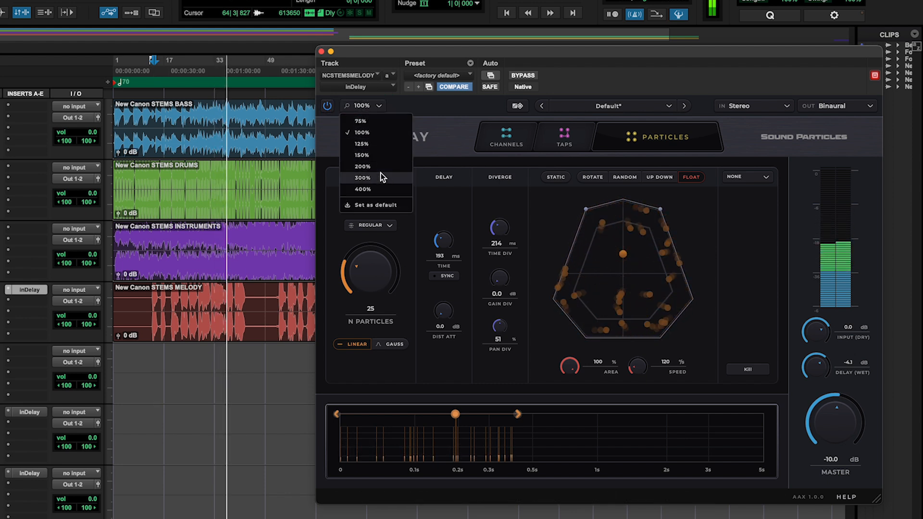
left_click(449, 114)
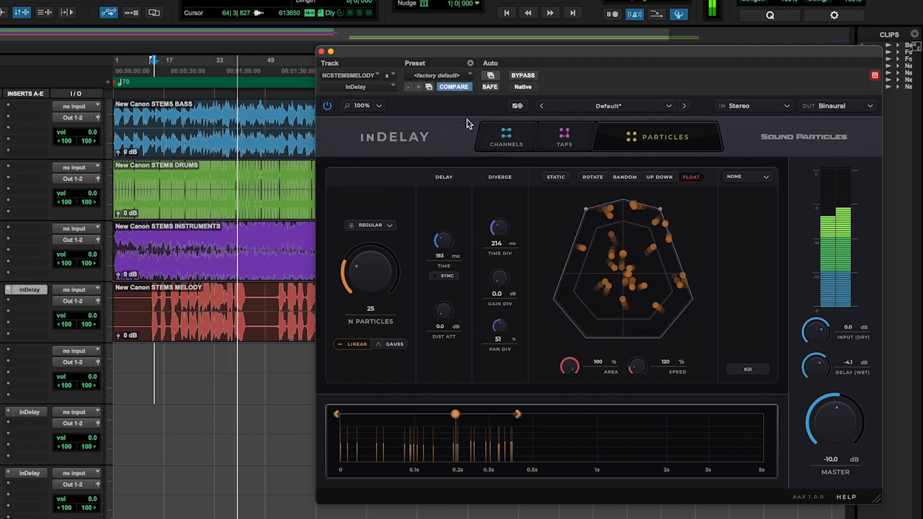
key("space")
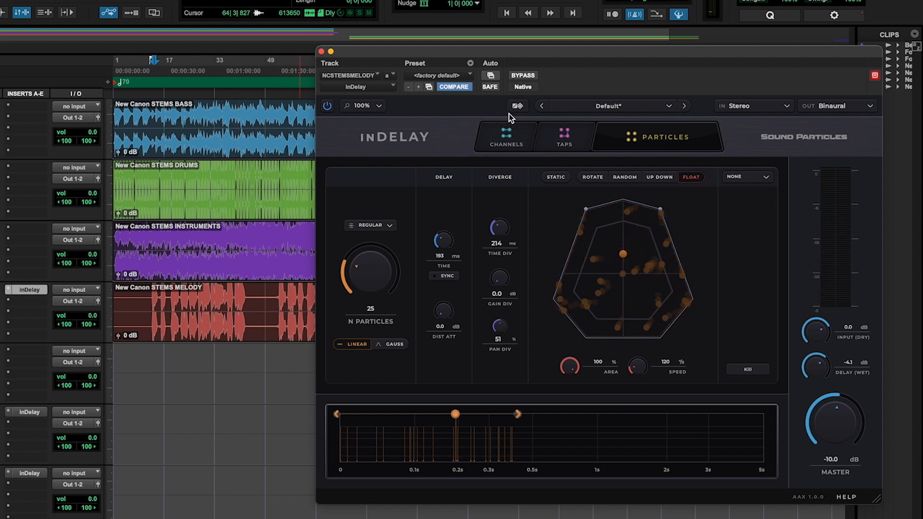
- Randomize all plug-in parameters several times, ending on a Taps mode setup with Up Down movement
left_click(519, 107)
left_click(518, 107)
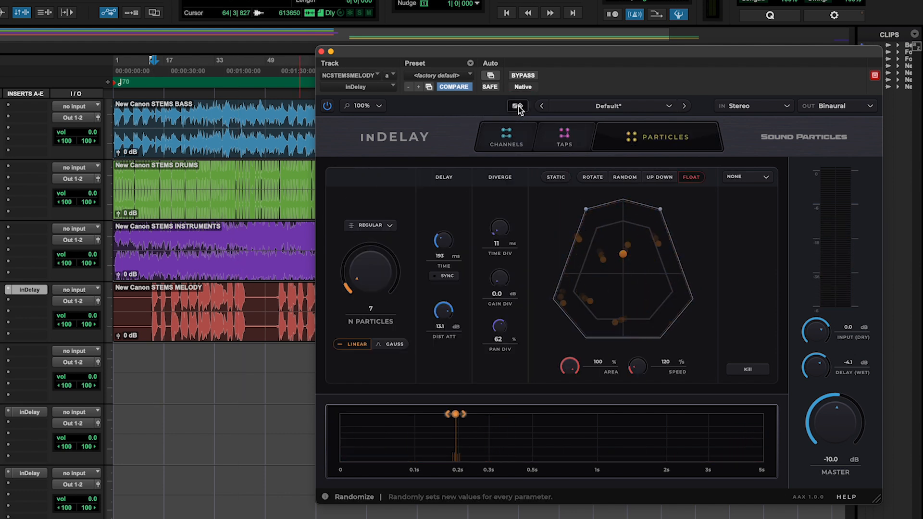
left_click(518, 107)
left_click(520, 106)
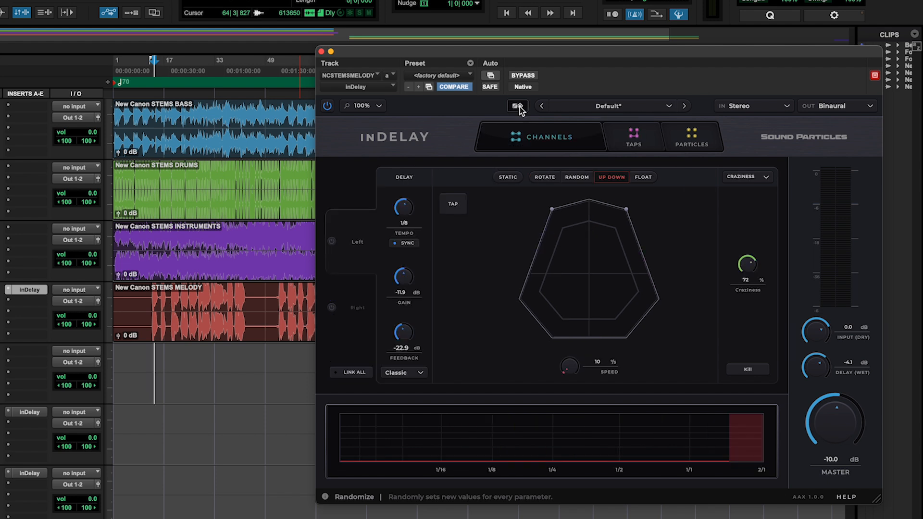
left_click(520, 107)
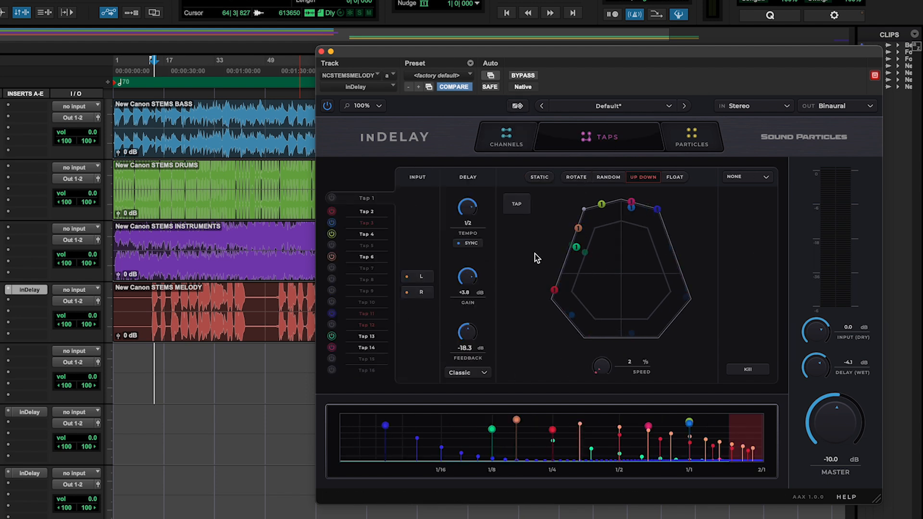
- Look through the list of factory presets without loading one
left_click(611, 110)
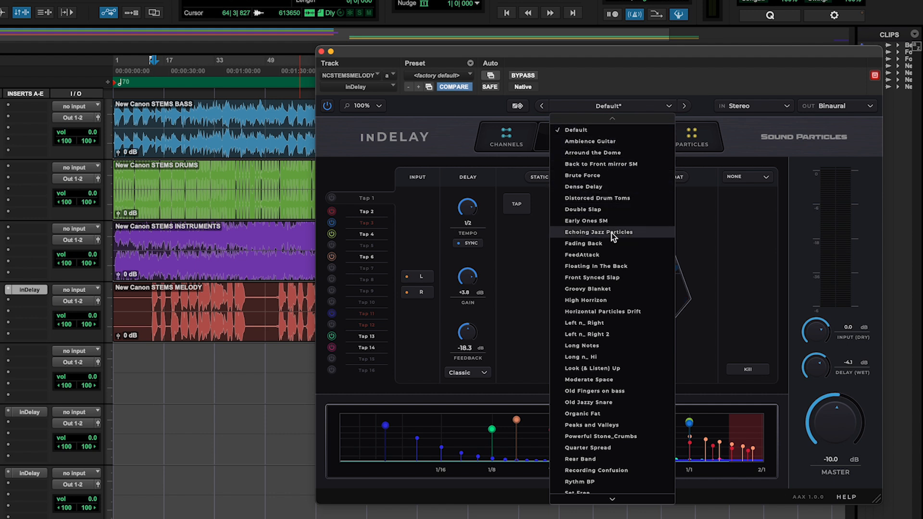
scroll(612, 356, "down", 5)
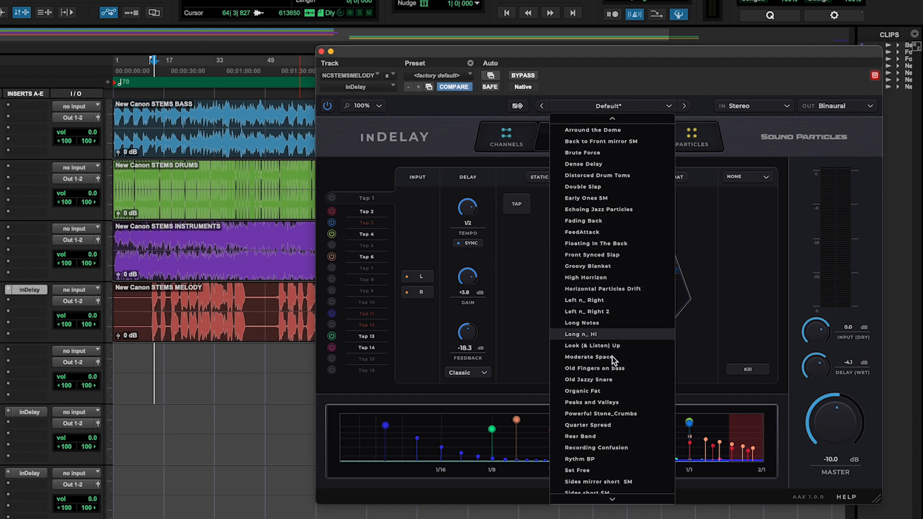
scroll(614, 348, "up", 5)
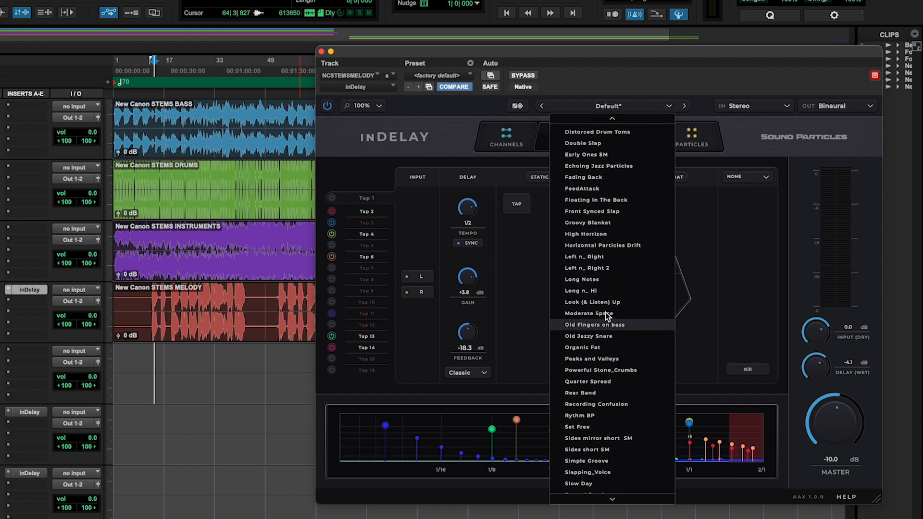
left_click(701, 108)
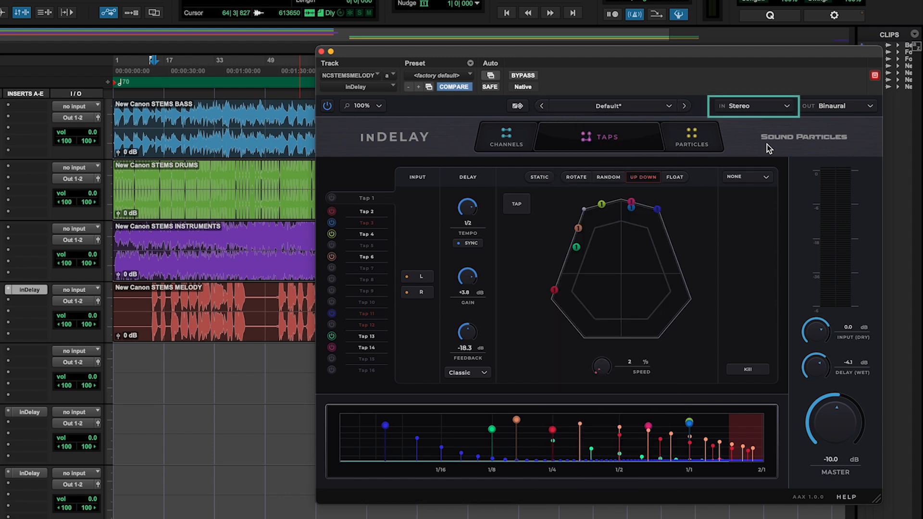
- Examine the plug-in's available input formats and its full list of output formats, keeping Stereo in and Binaural out
left_click(779, 110)
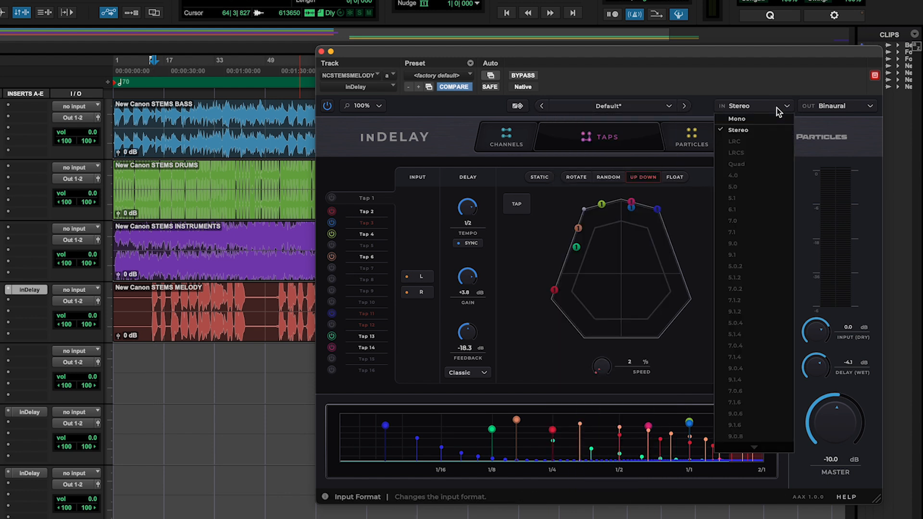
left_click(855, 139)
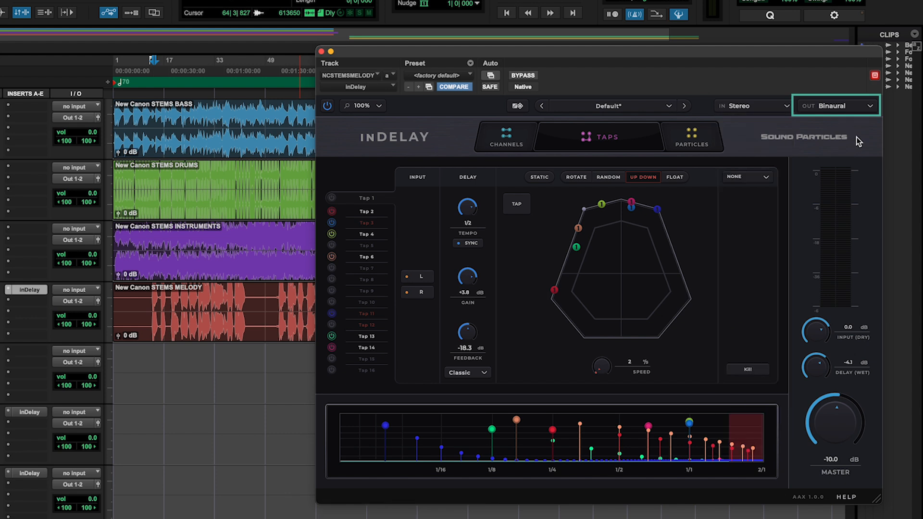
left_click(849, 109)
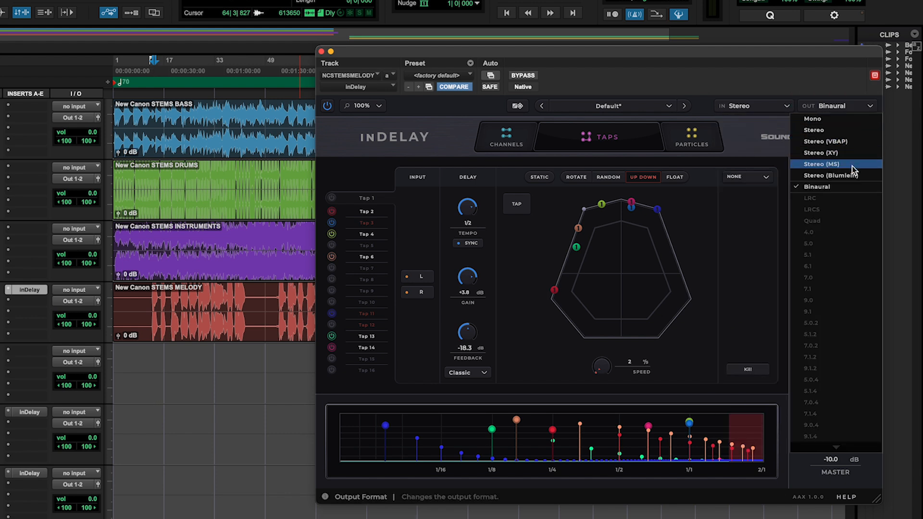
scroll(854, 204, "down", 6)
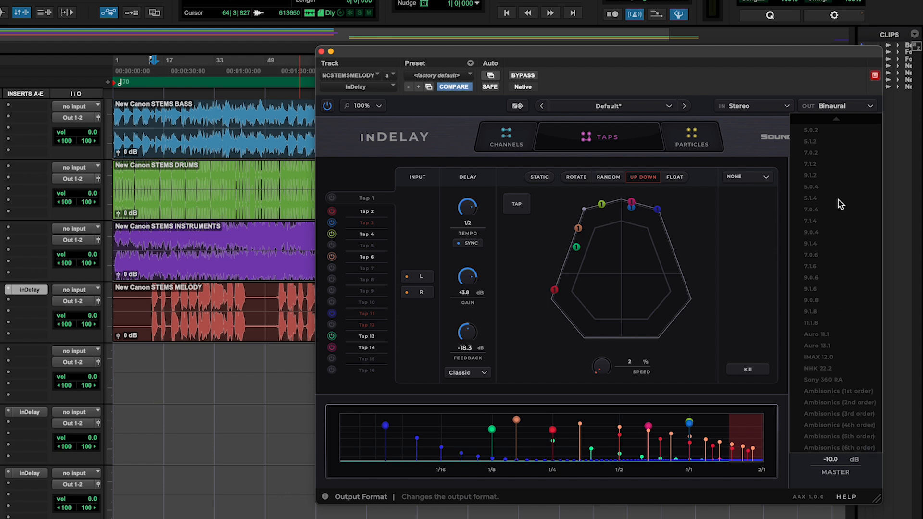
scroll(839, 198, "up", 6)
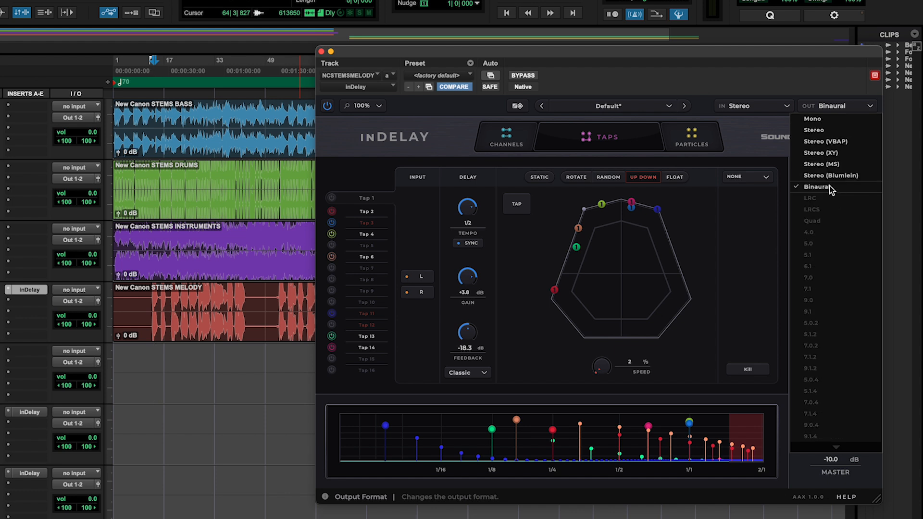
left_click(850, 106)
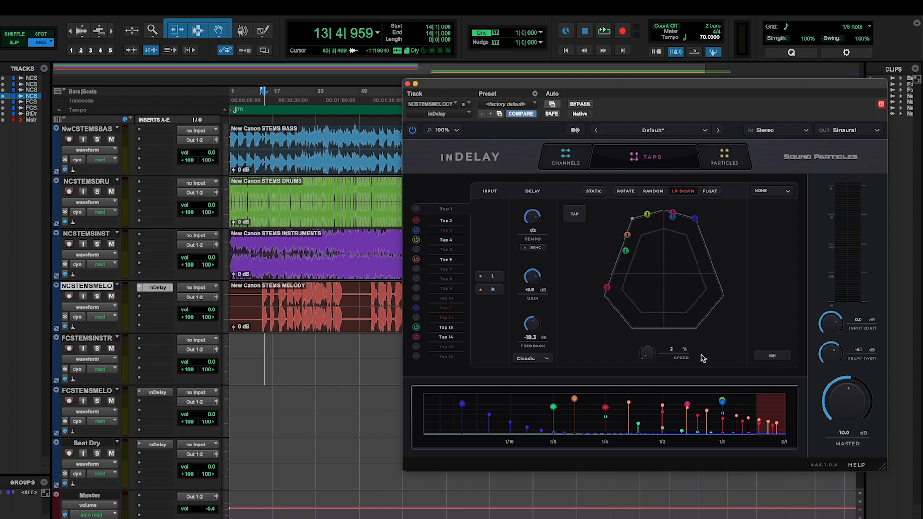
- View the plug-in's help options for the manual, tutorials, support and updates, and close them
left_click(858, 469)
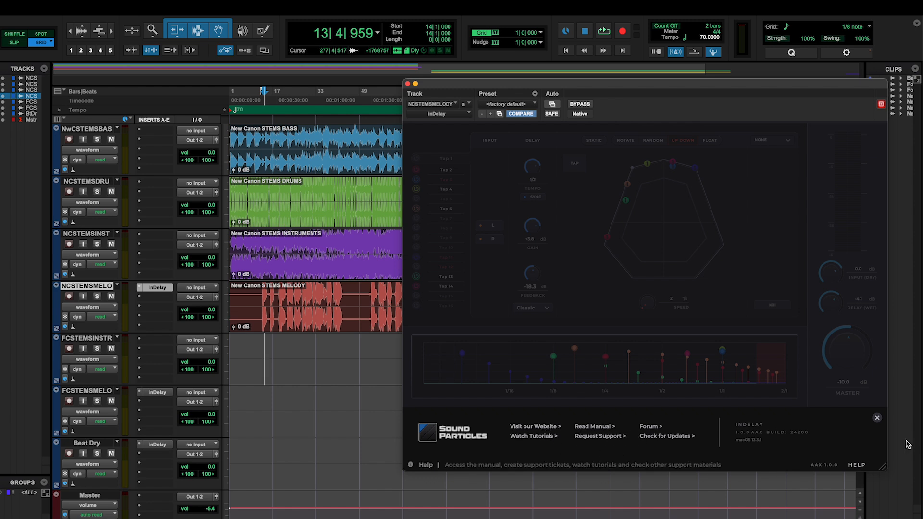
left_click(877, 418)
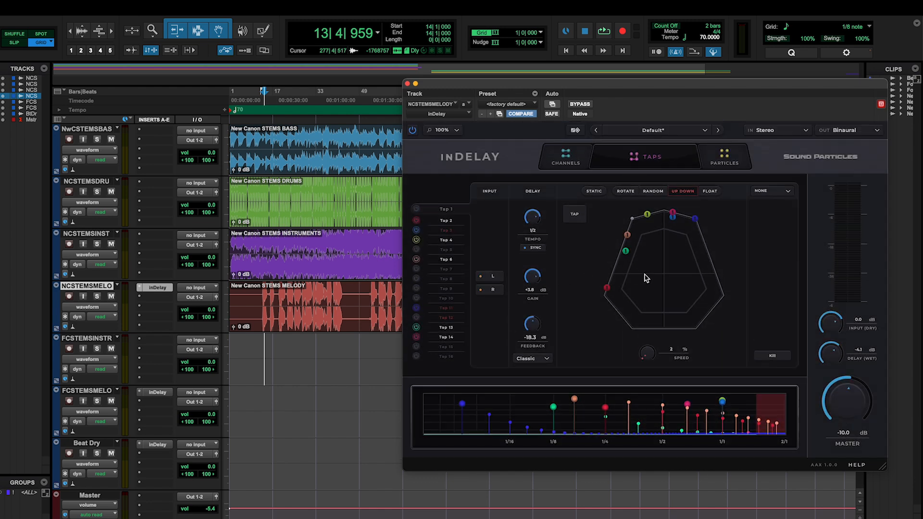